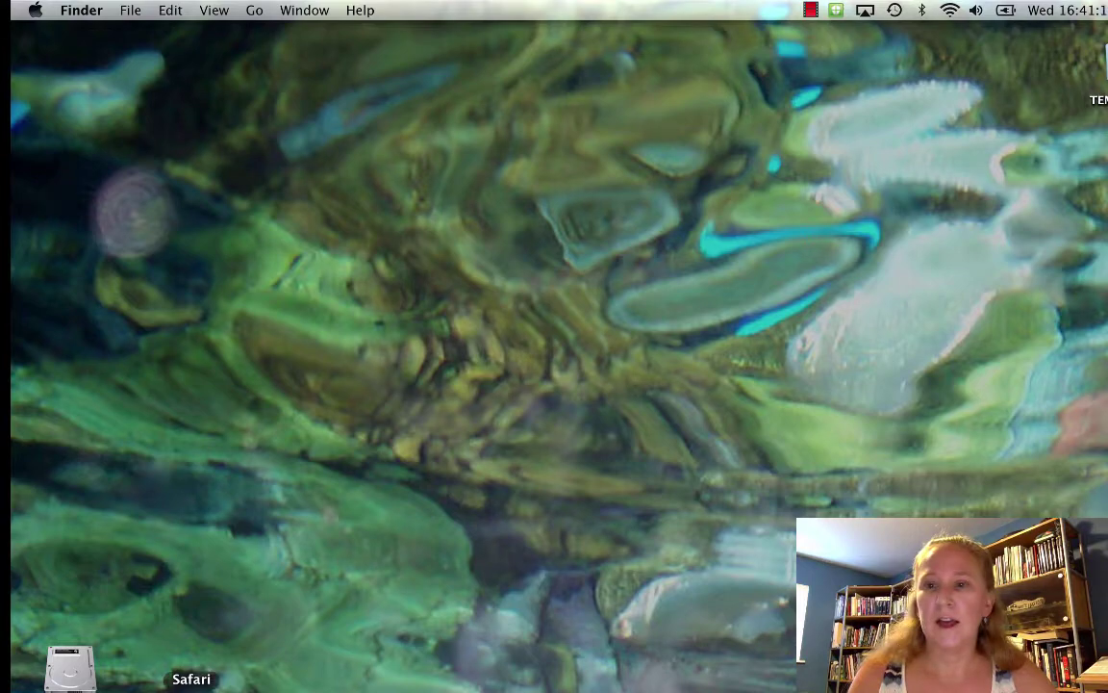
- Bring up the Safari window with the General Biology 1 Fall 2014 MasteringBiology course home
click(191, 689)
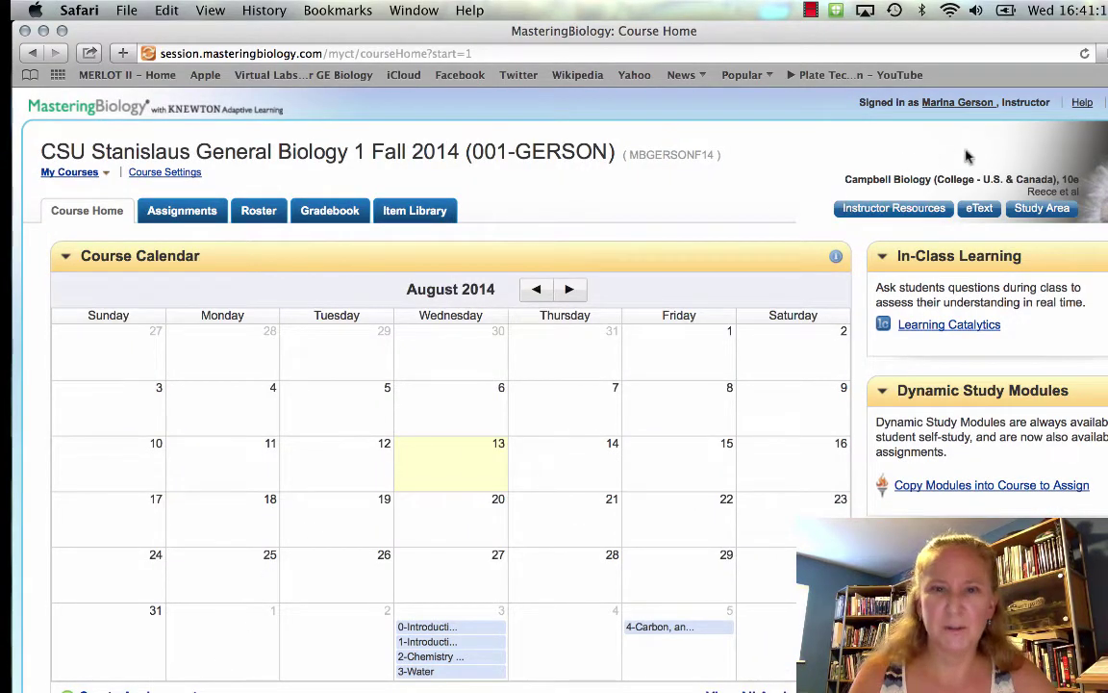
- Open the Campbell Biology Study Area in a new tab and expand its chapter list
click(1044, 210)
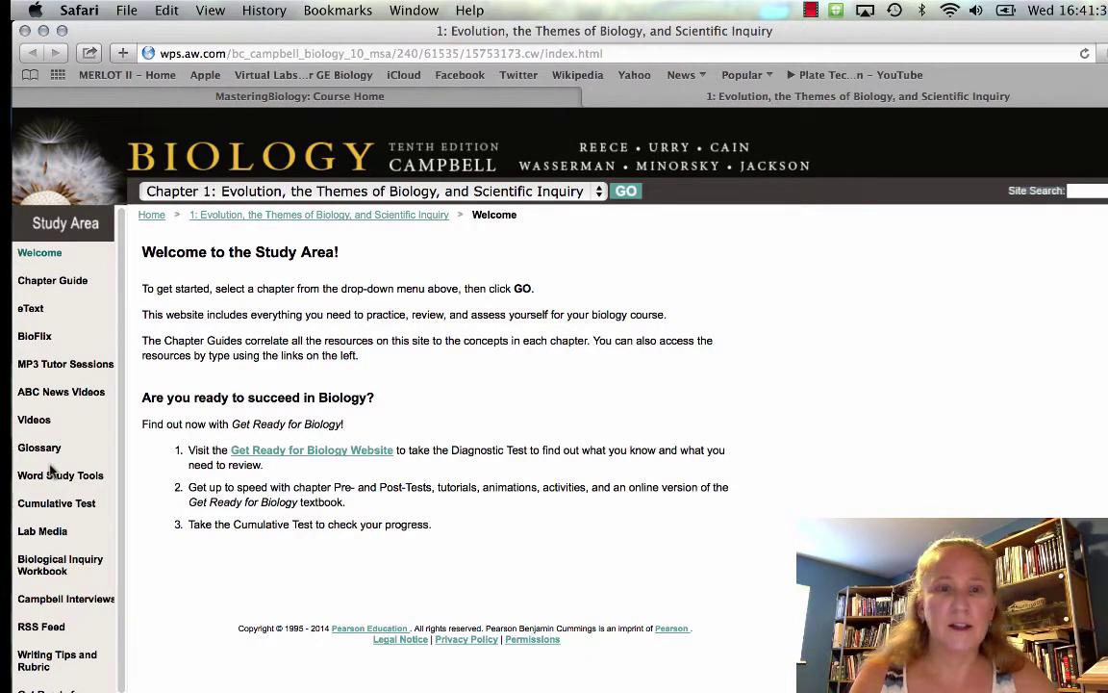
click(579, 193)
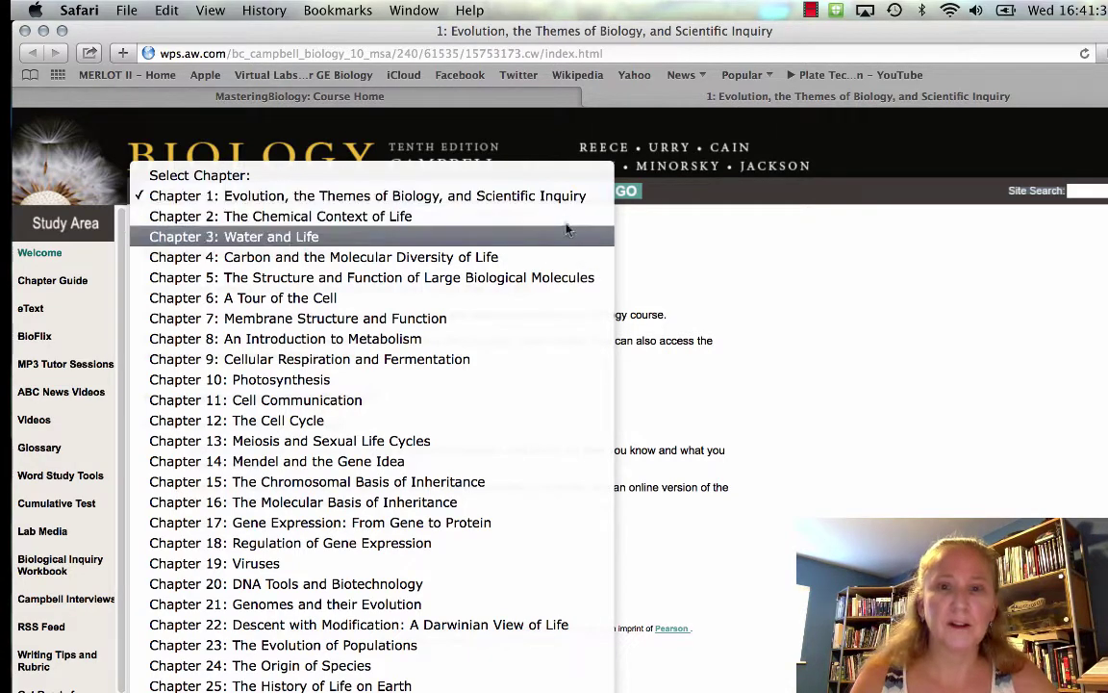
- Load the Chapter 6: A Tour of the Cell guide and download its Art for Students package
click(541, 298)
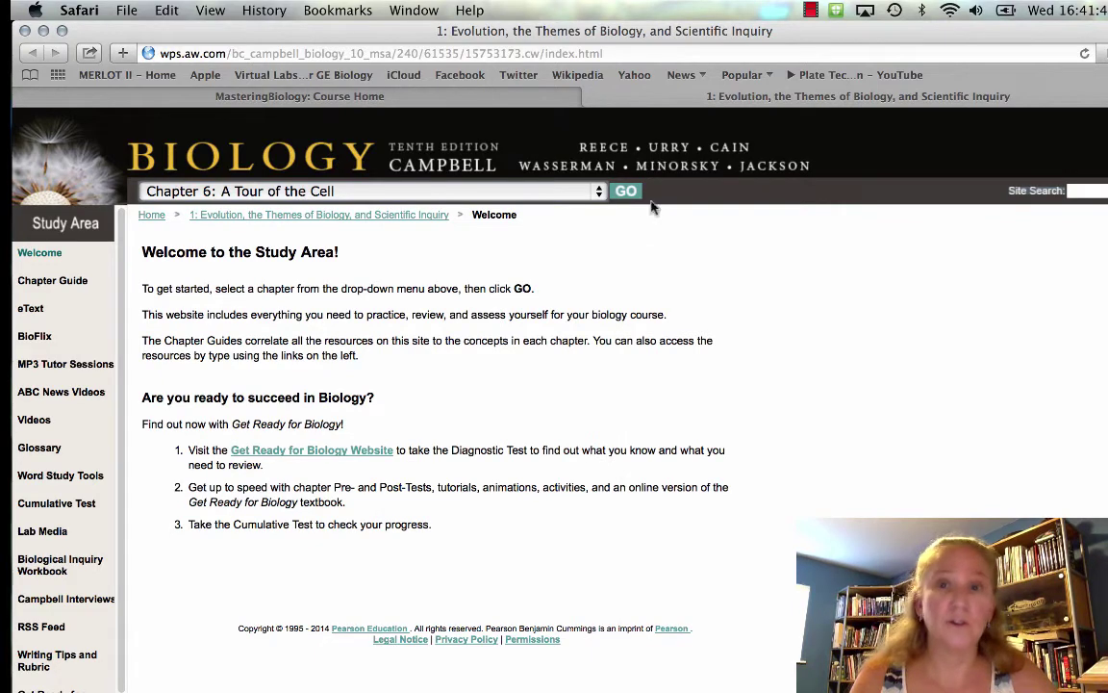
click(626, 192)
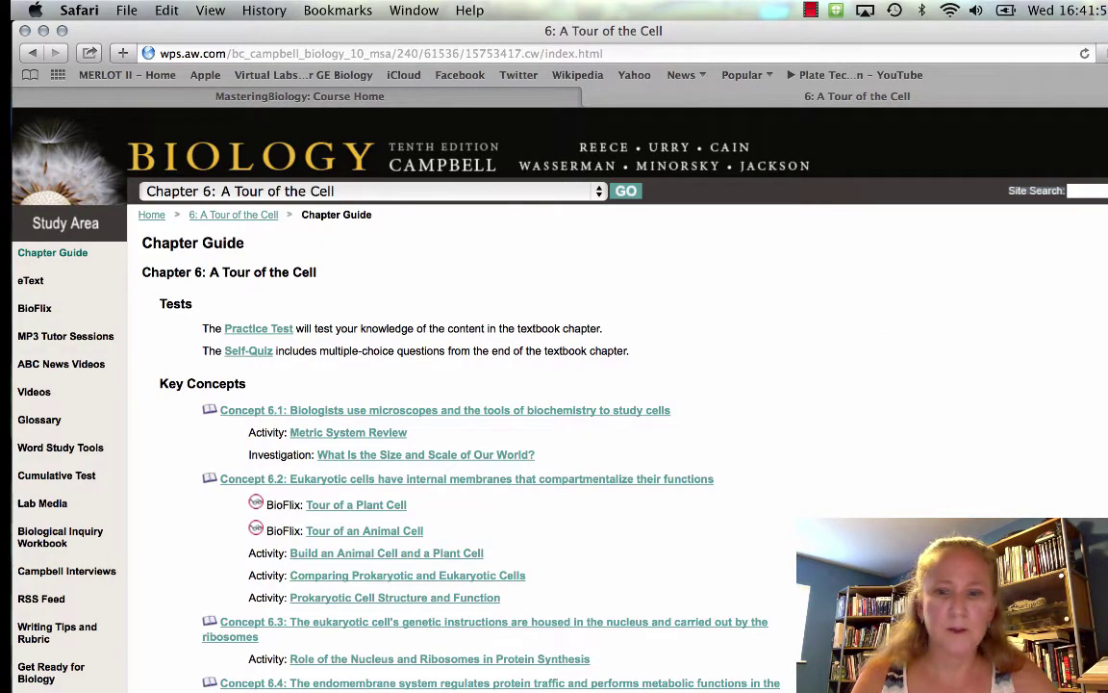
scroll(414, 433, down, 2)
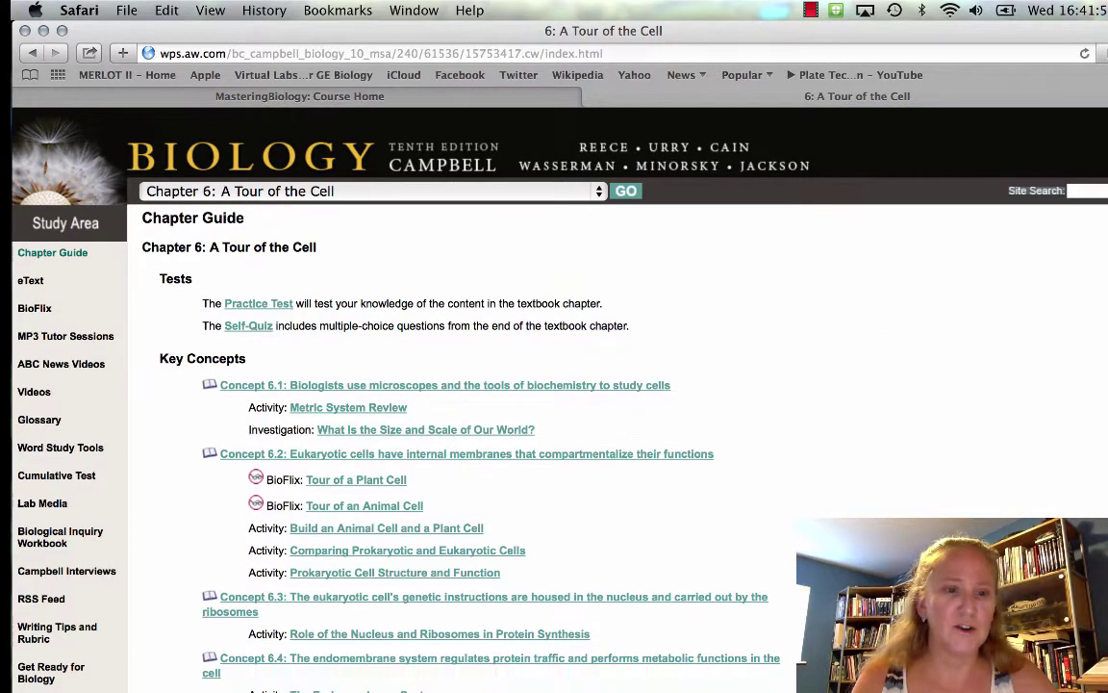
scroll(414, 433, down, 10)
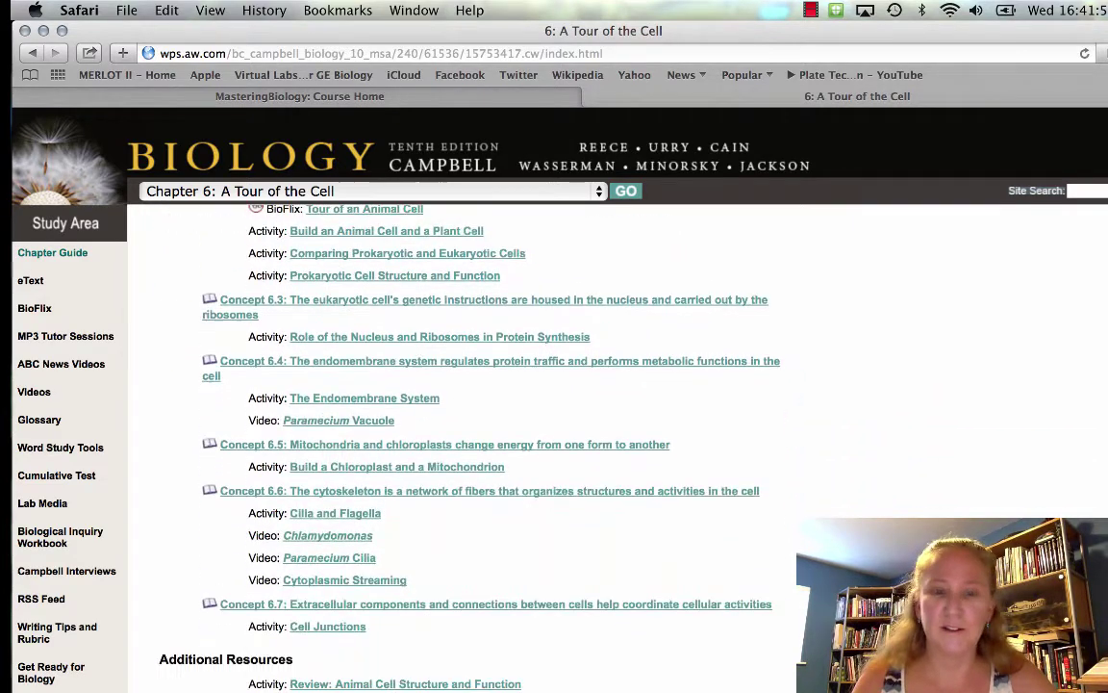
scroll(462, 433, down, 1)
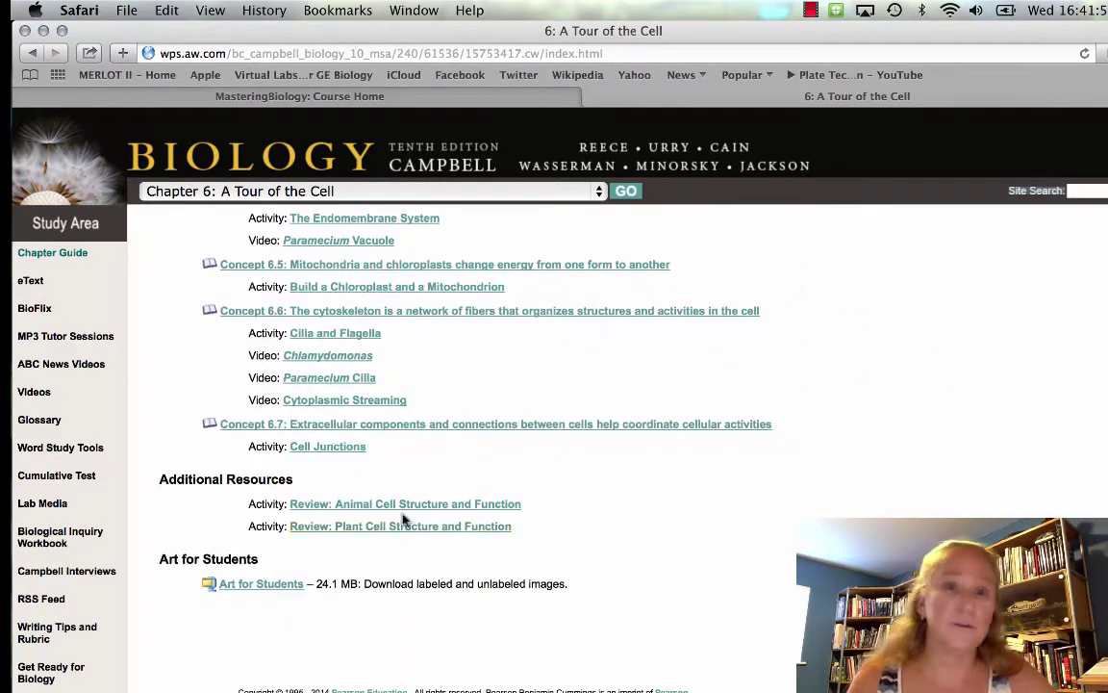
click(244, 589)
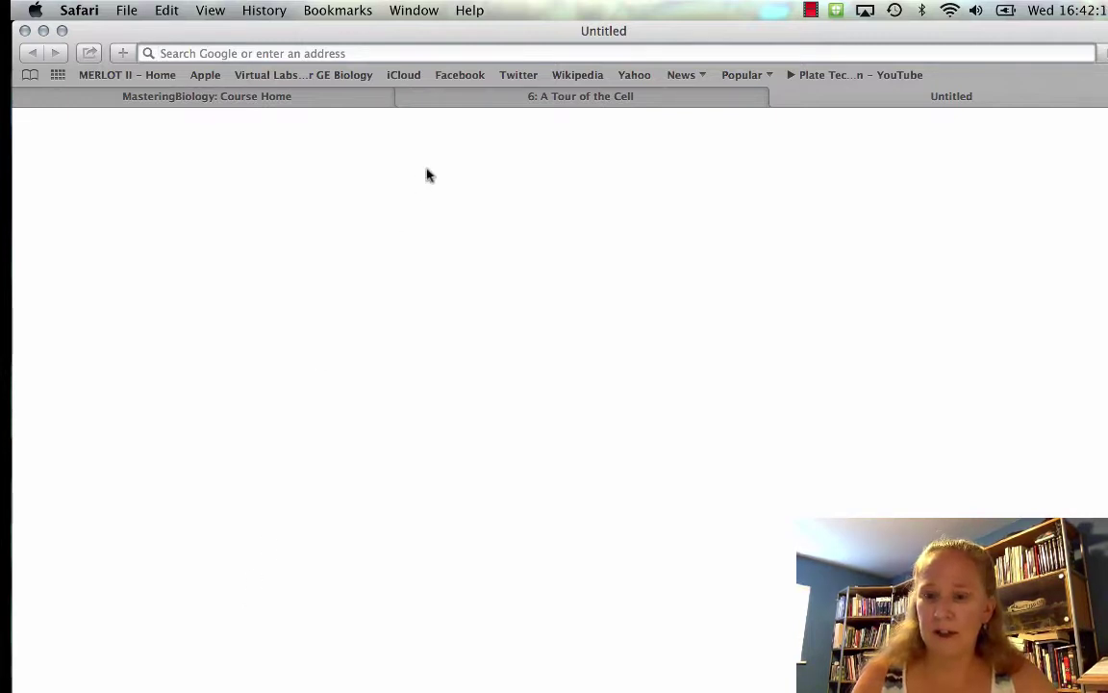
- Minimize Safari and open the downloaded 06_art_for_students folder from the Downloads stack
double_click(500, 40)
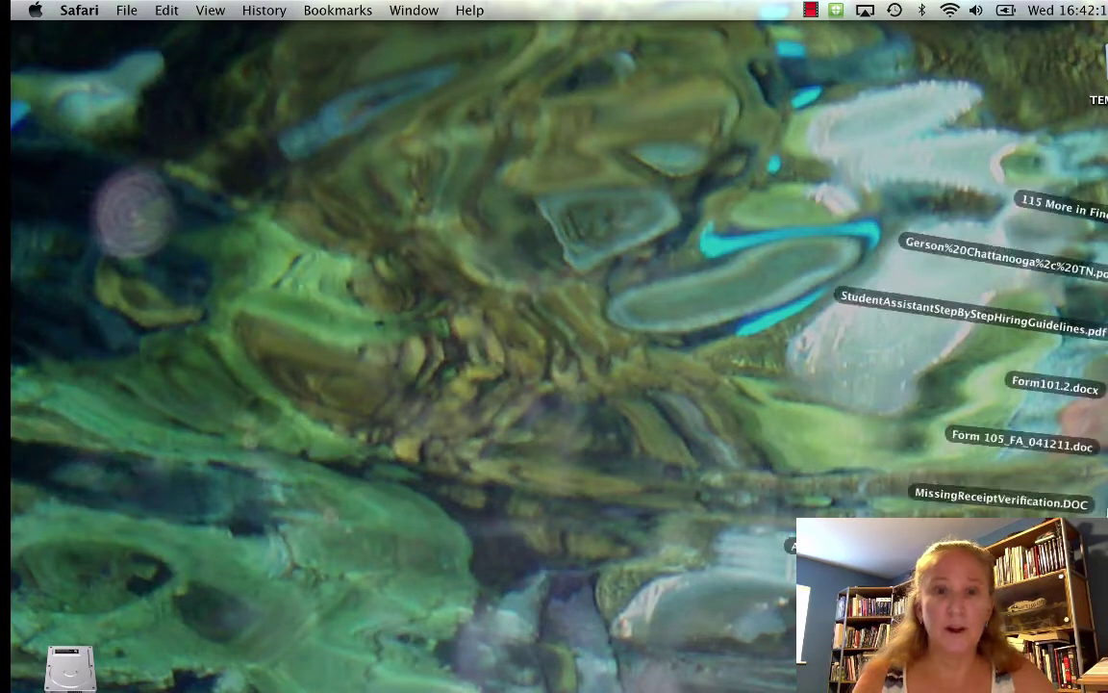
click(817, 674)
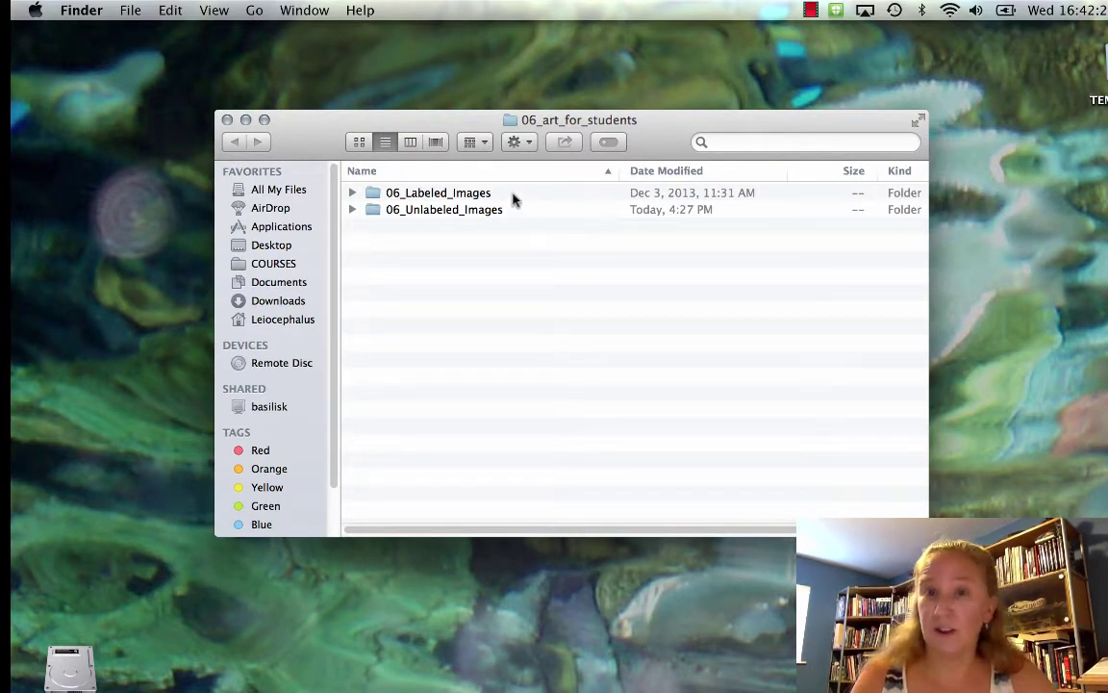
- Open the 06_Unlabeled_Images folder and switch it to Icon view
click(464, 193)
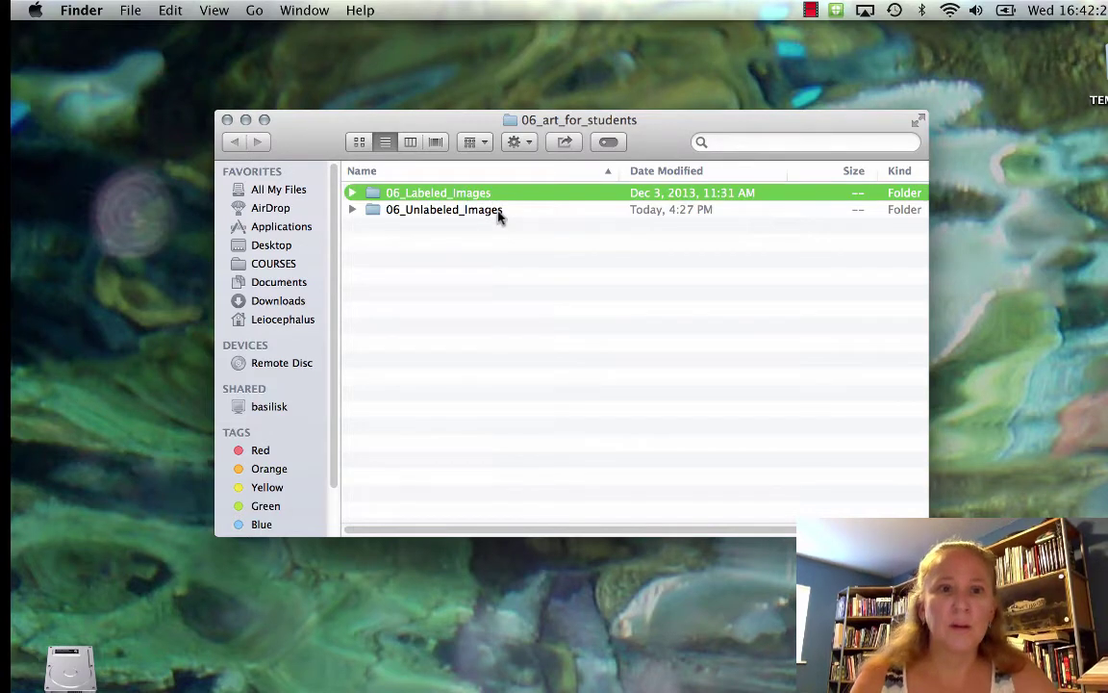
click(503, 213)
click(484, 194)
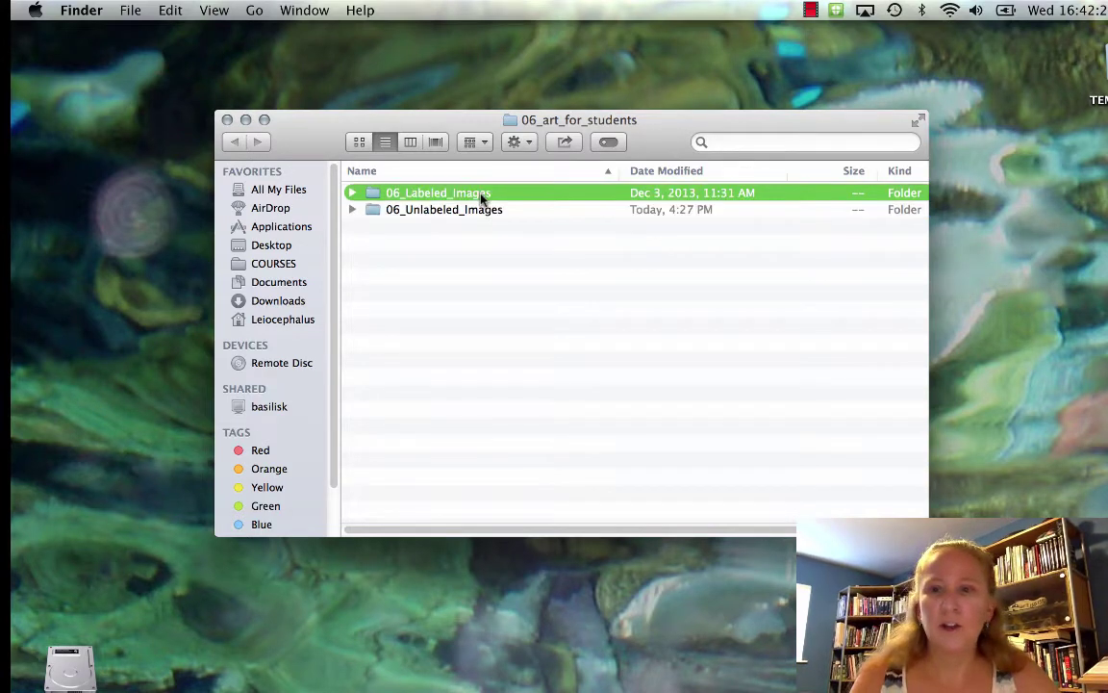
double_click(444, 210)
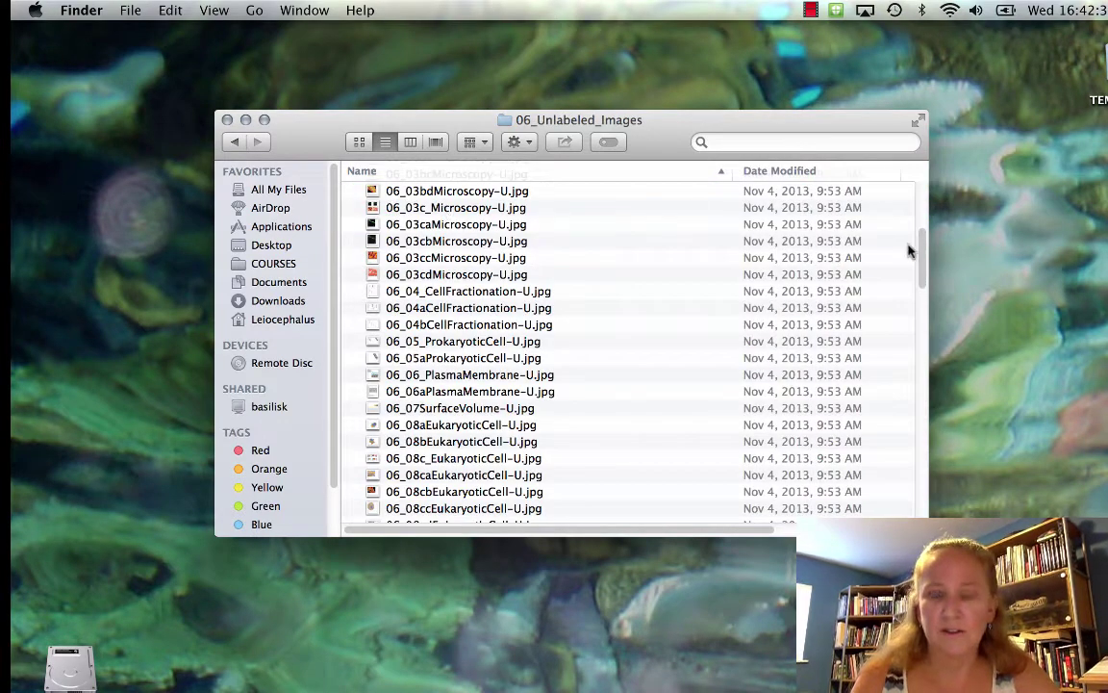
click(361, 143)
- Enlarge the folder window and select the 06_08bEukaryoticCell-U.jpg plant-cell image
drag(929, 536, 1076, 657)
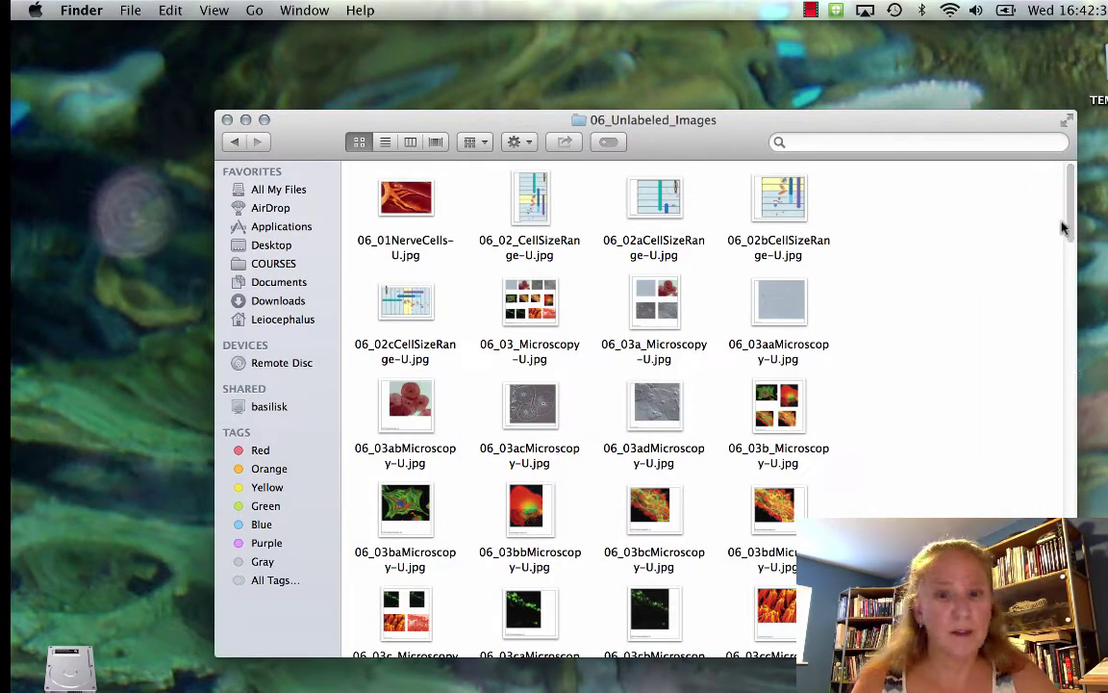
drag(1070, 222, 1071, 275)
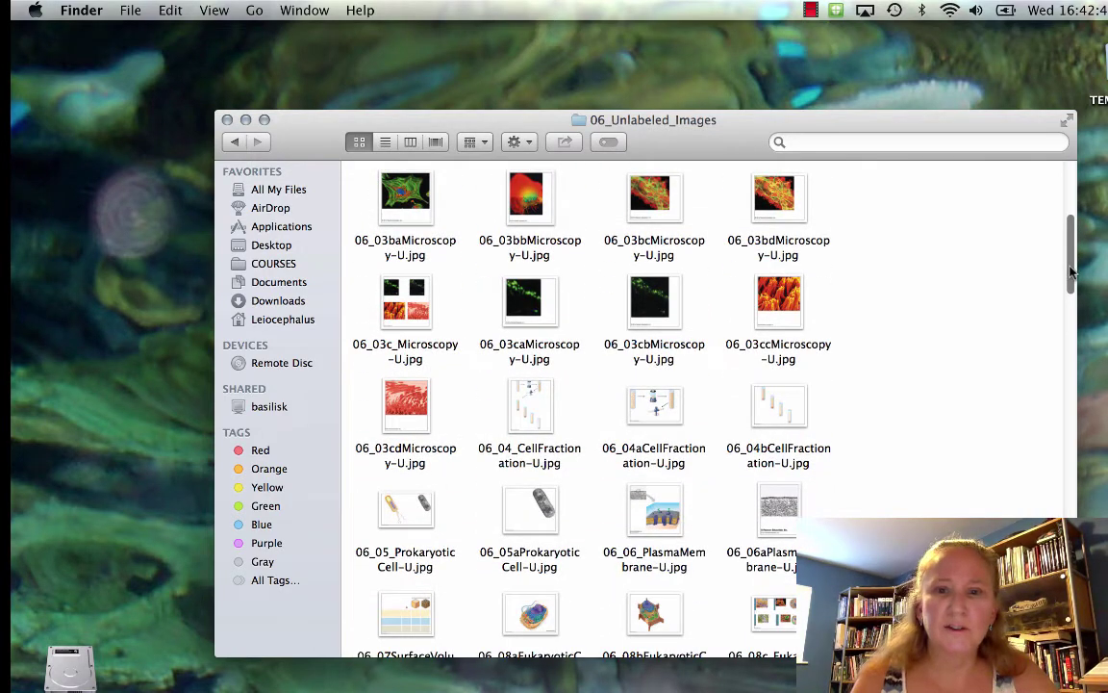
drag(1074, 273, 1074, 322)
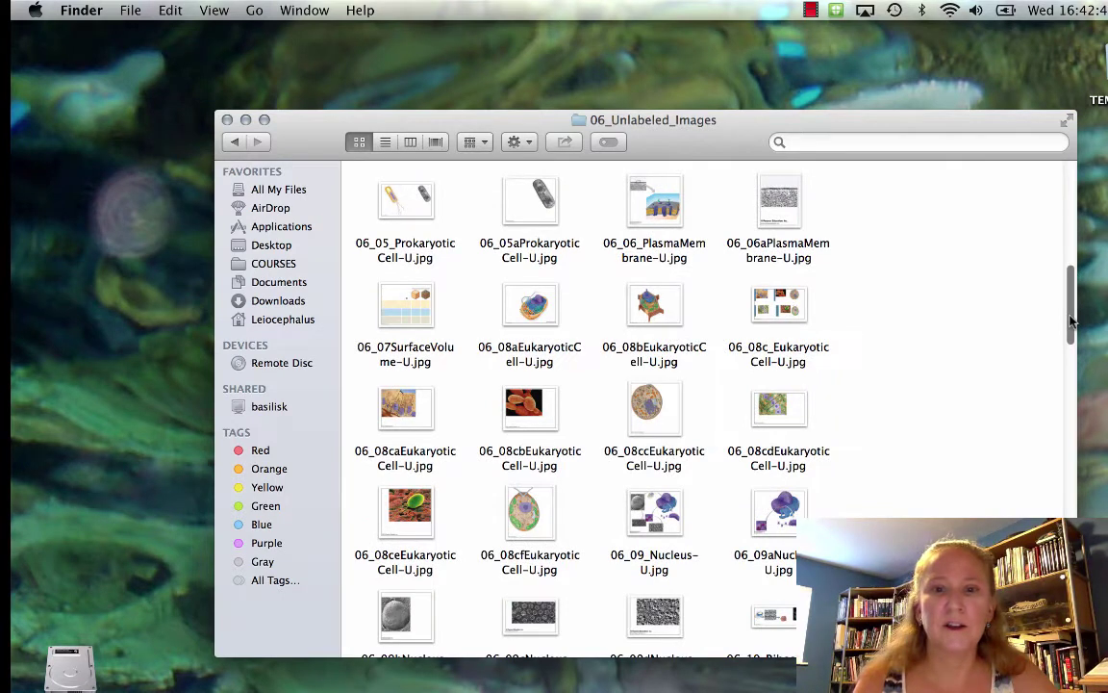
click(652, 310)
- Open 06_08bEukaryoticCell-U.jpg in Preview and show the Markup toolbar
double_click(651, 310)
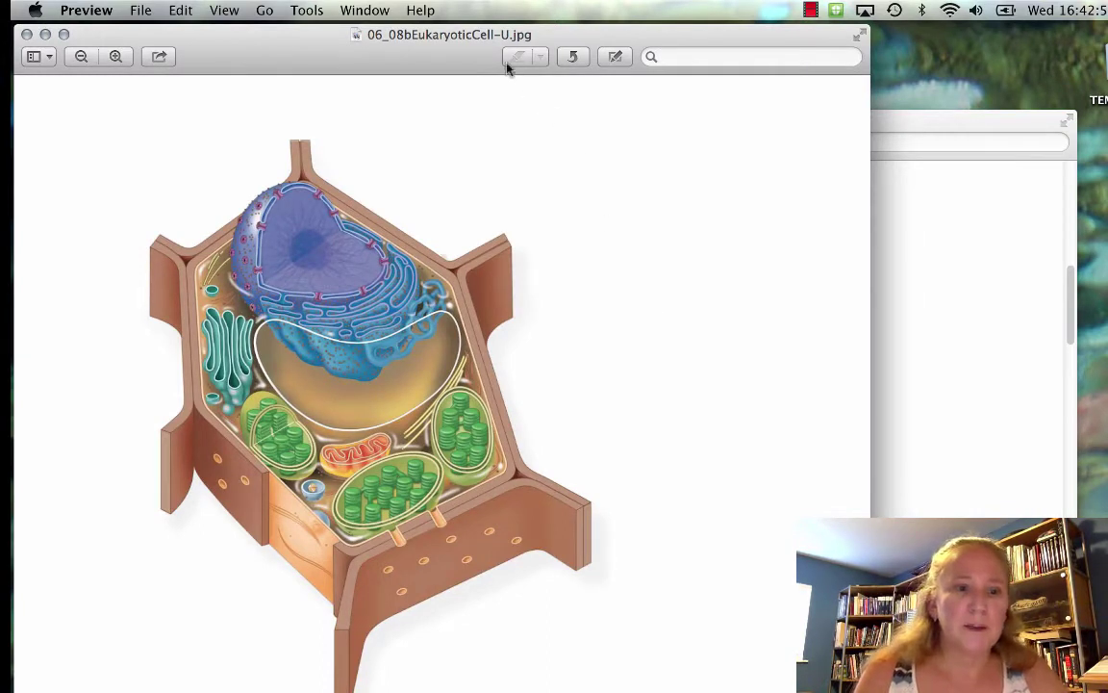
click(447, 35)
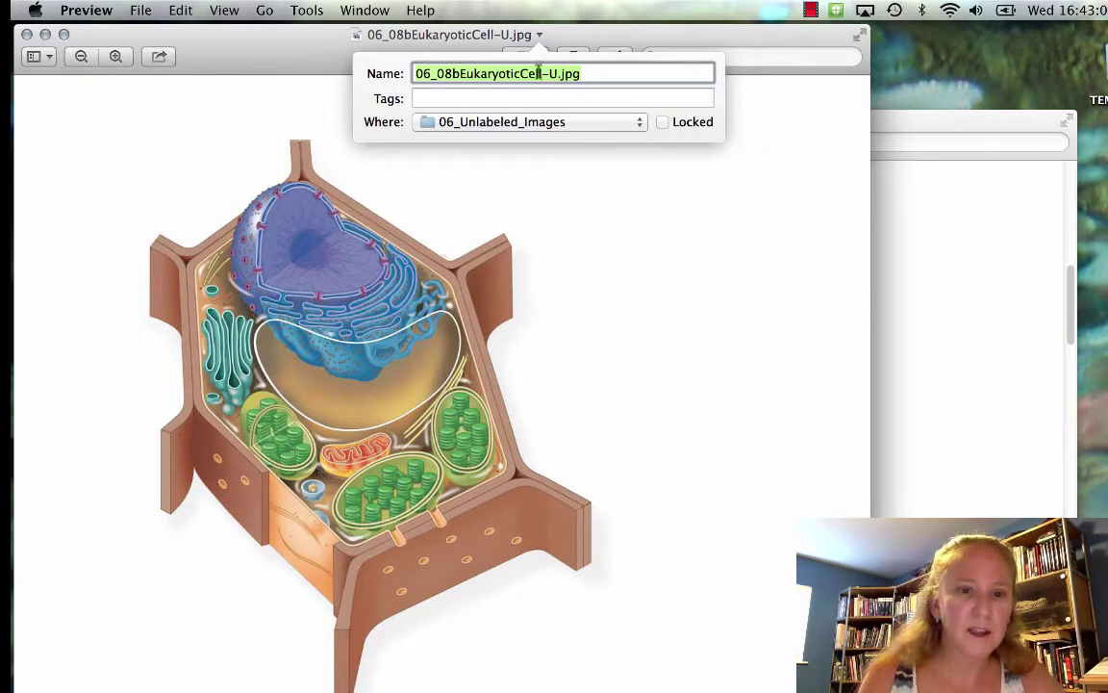
click(621, 198)
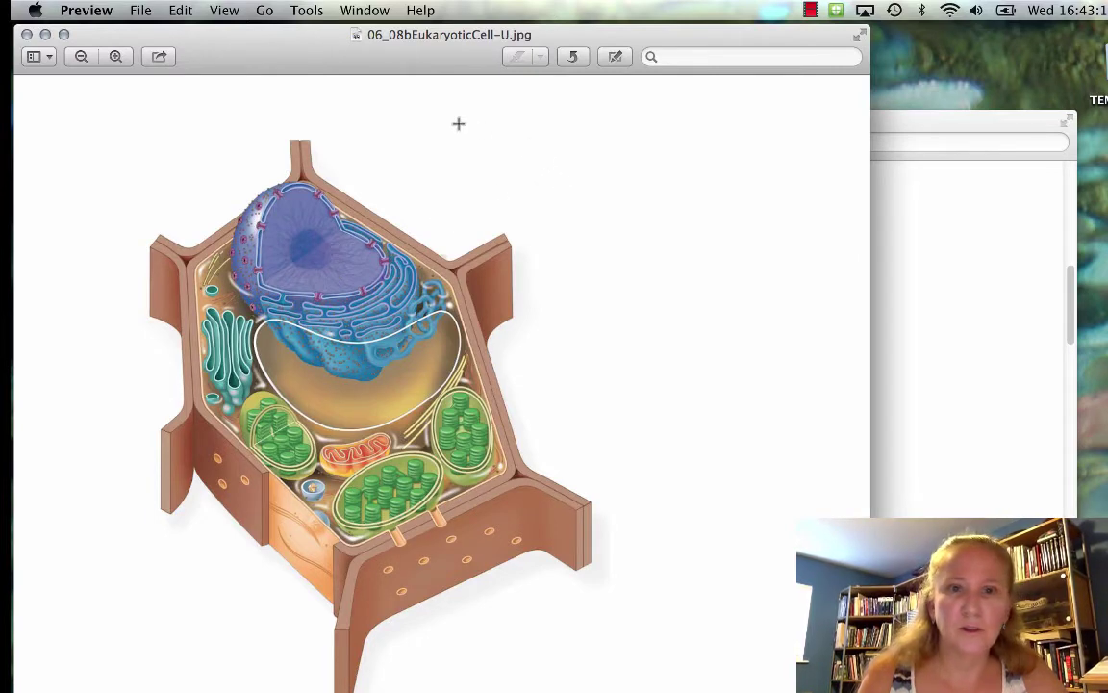
click(46, 57)
click(46, 60)
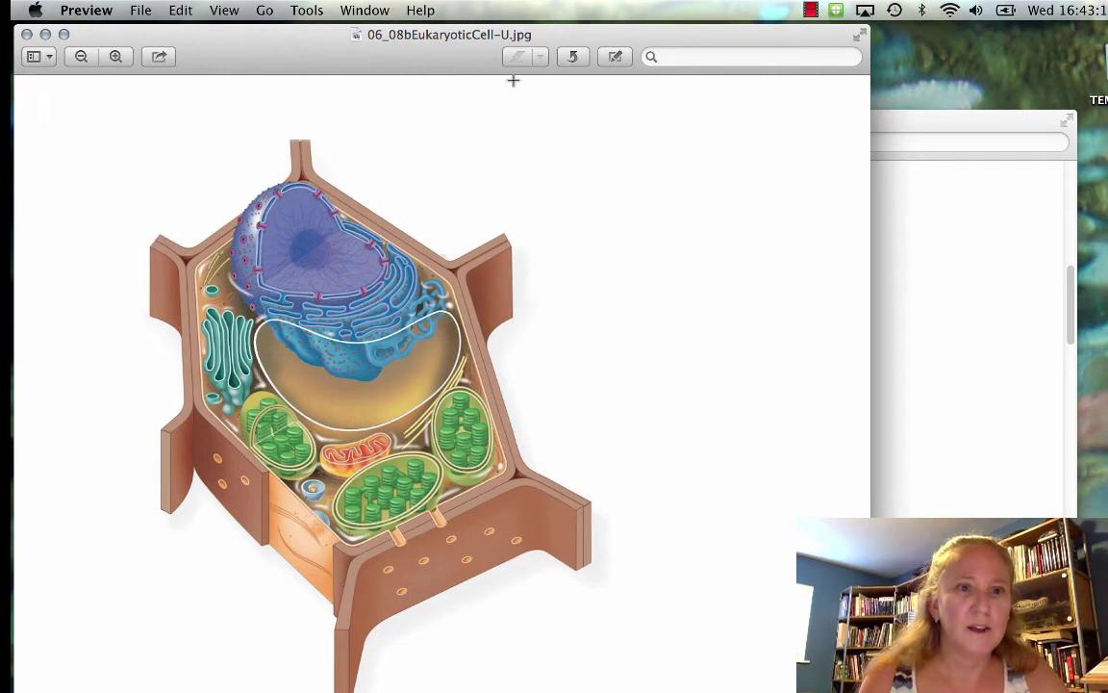
click(616, 58)
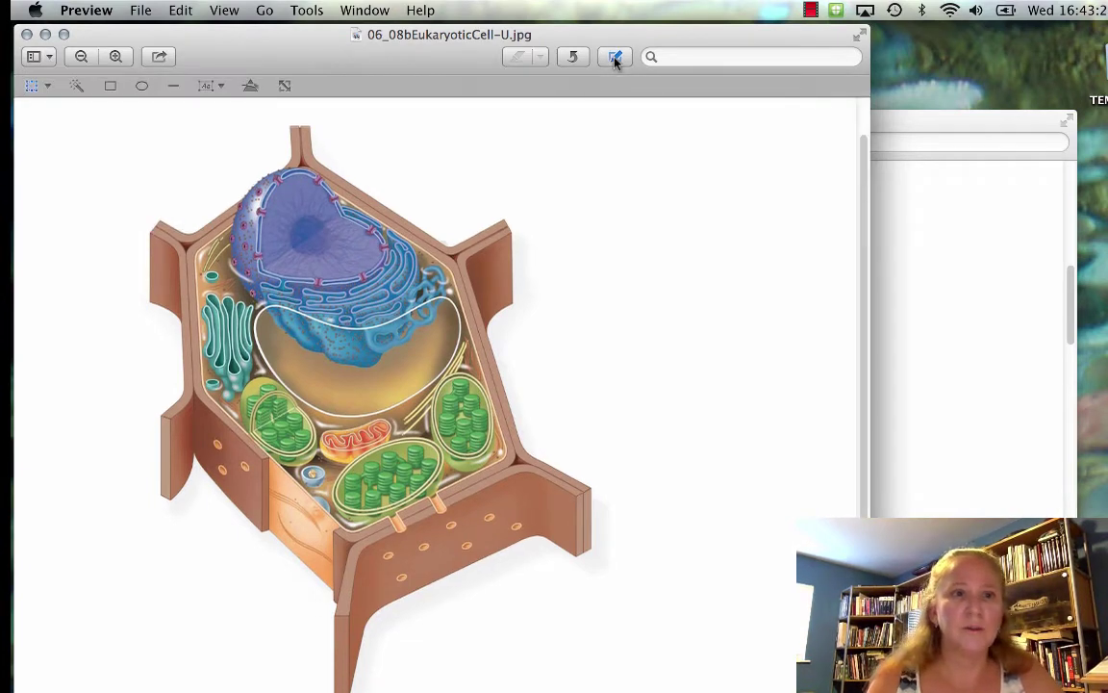
- Place a plain-text 'Nucleus' label on the cell's nucleus
click(211, 88)
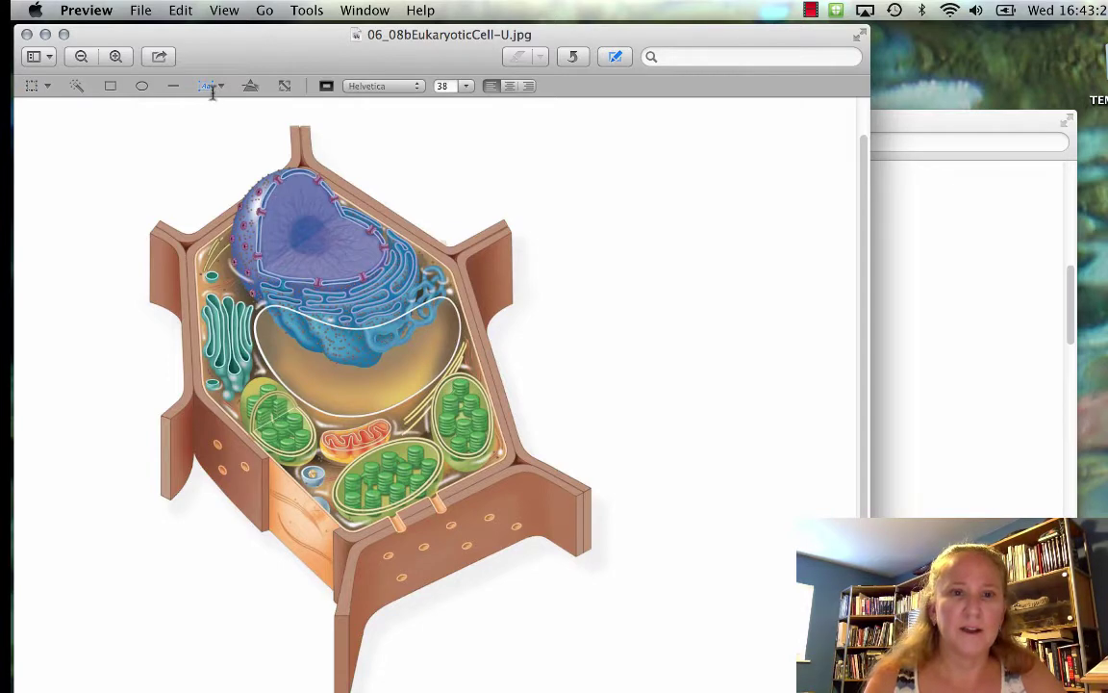
click(213, 92)
click(217, 106)
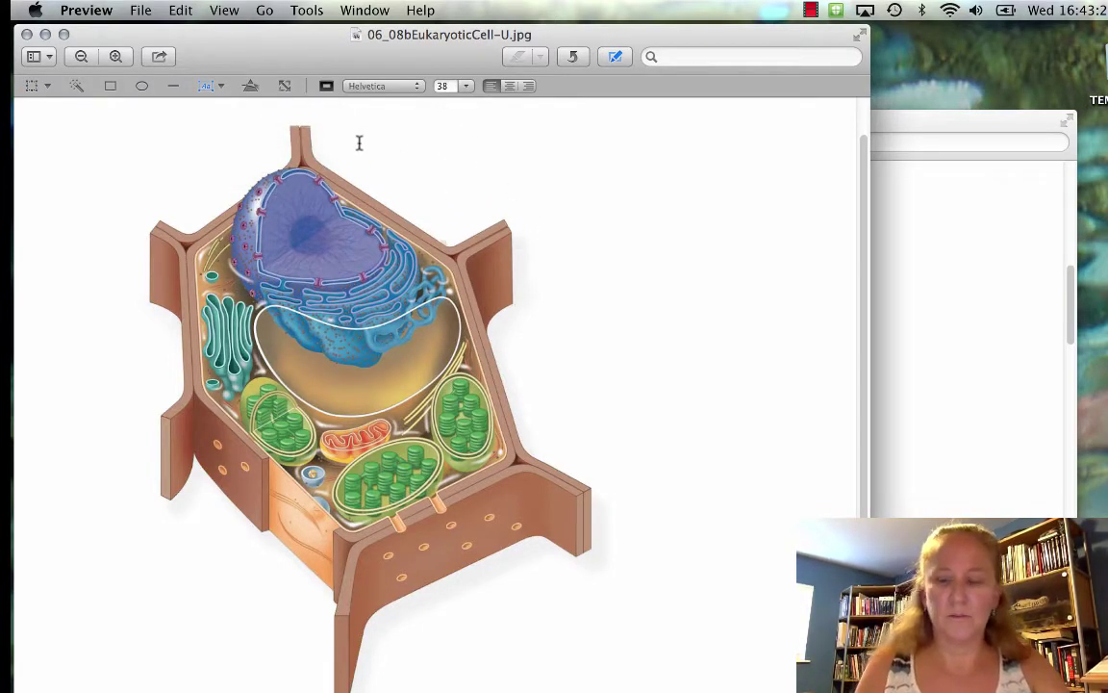
click(345, 238)
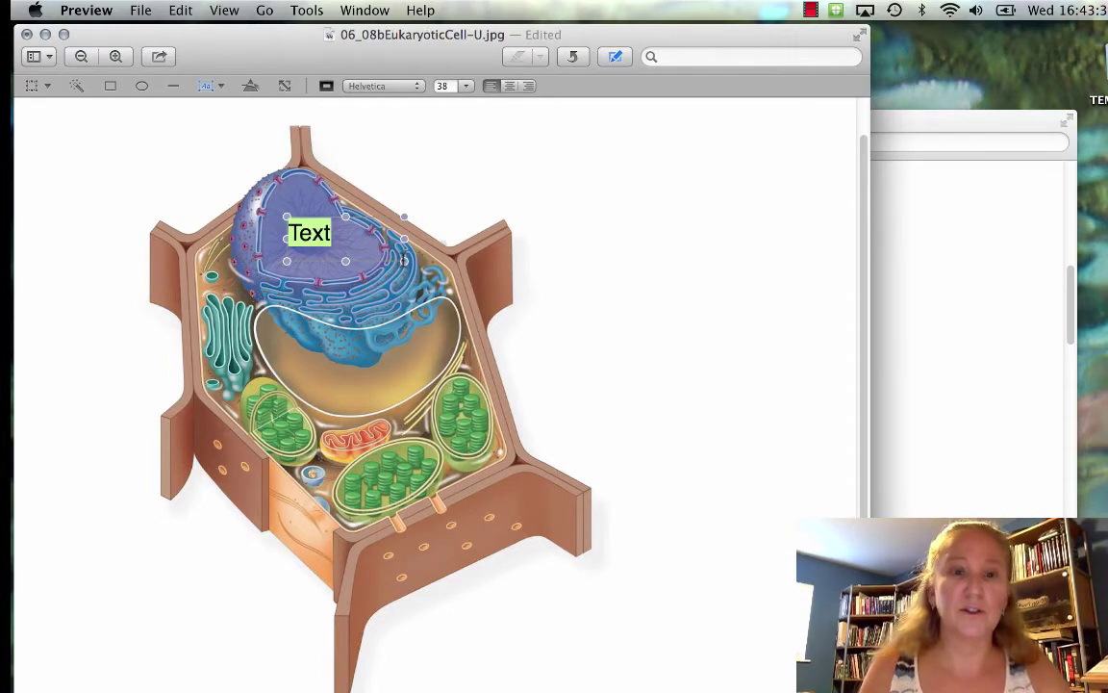
text(Nucleus)
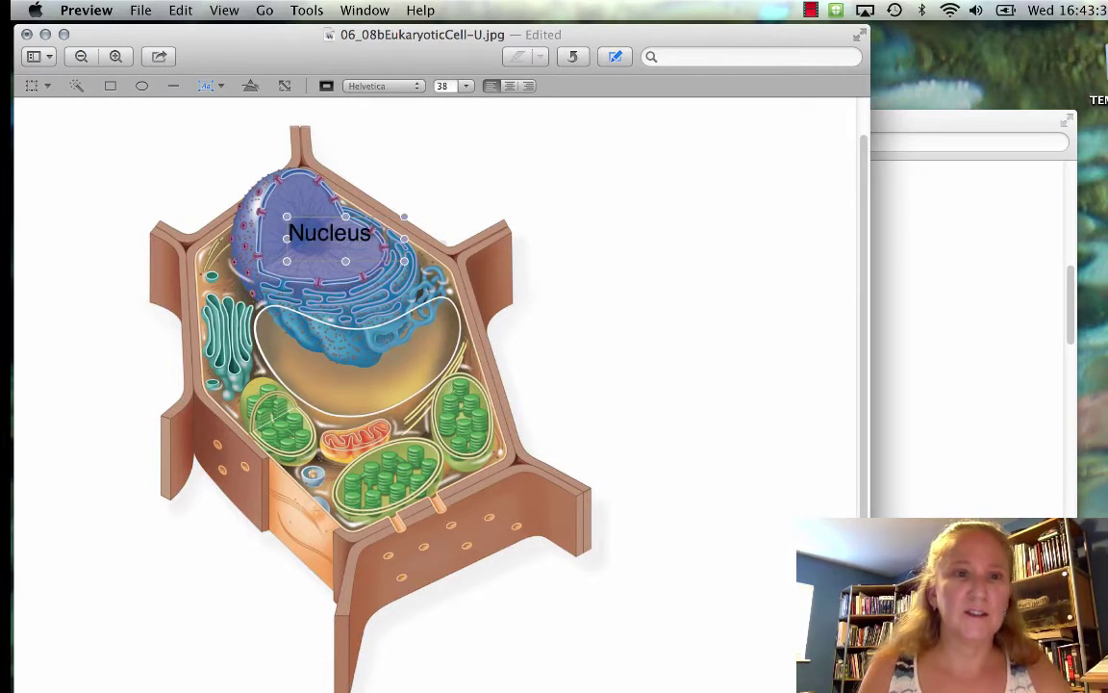
click(483, 181)
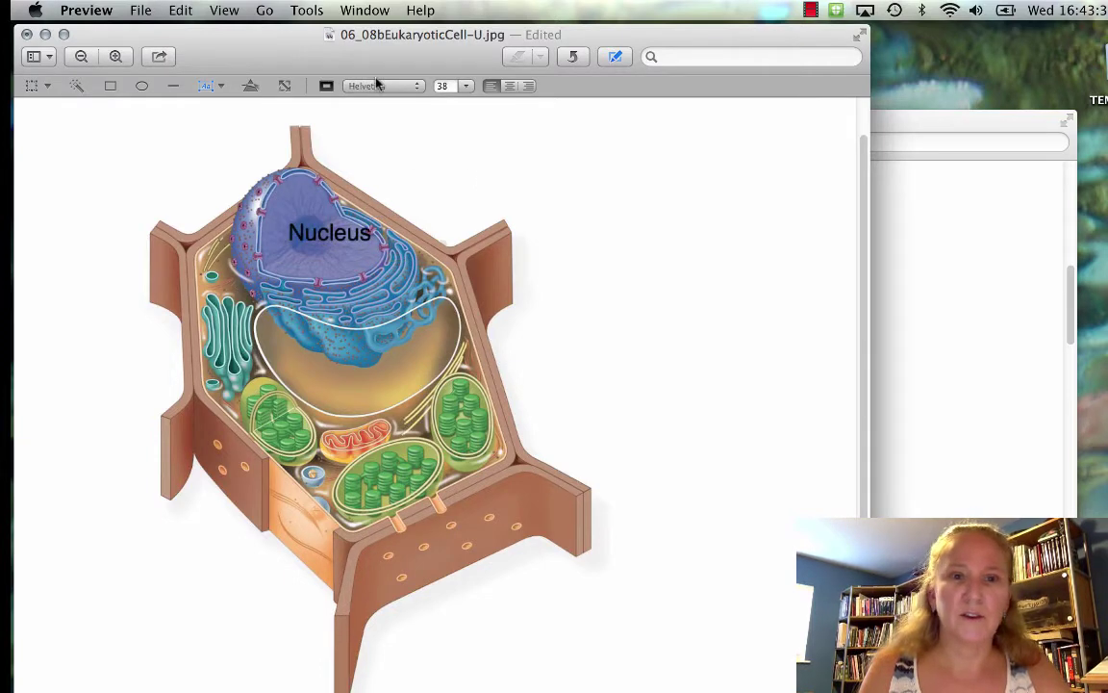
- Draw a second plain-text box to the right of the cell
click(217, 87)
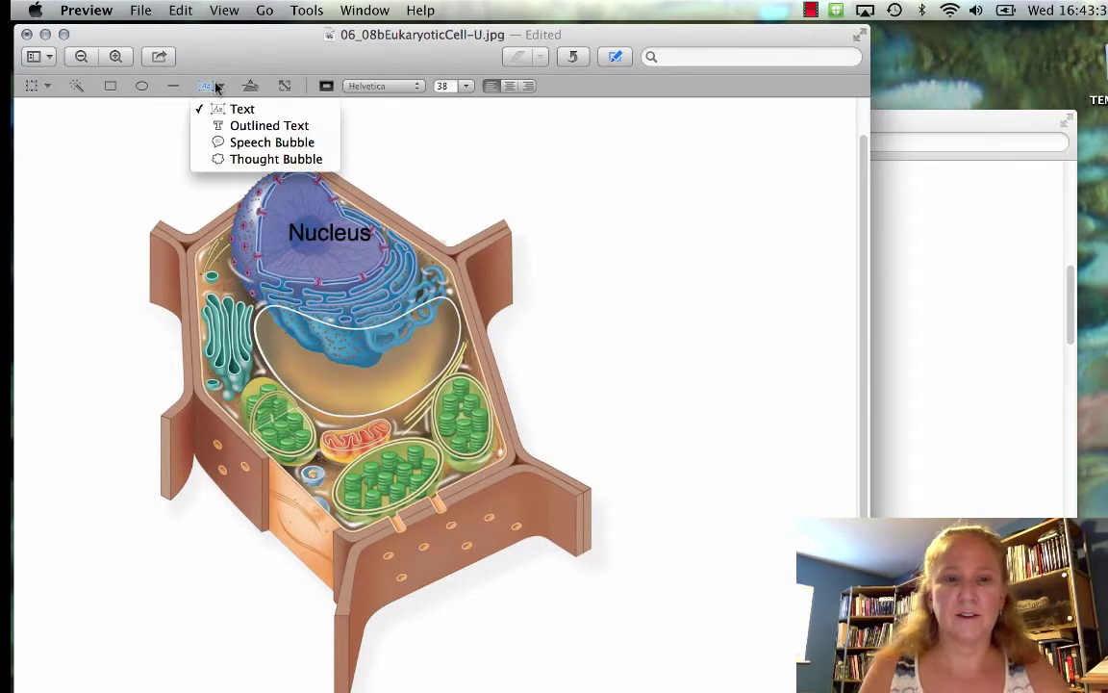
click(232, 113)
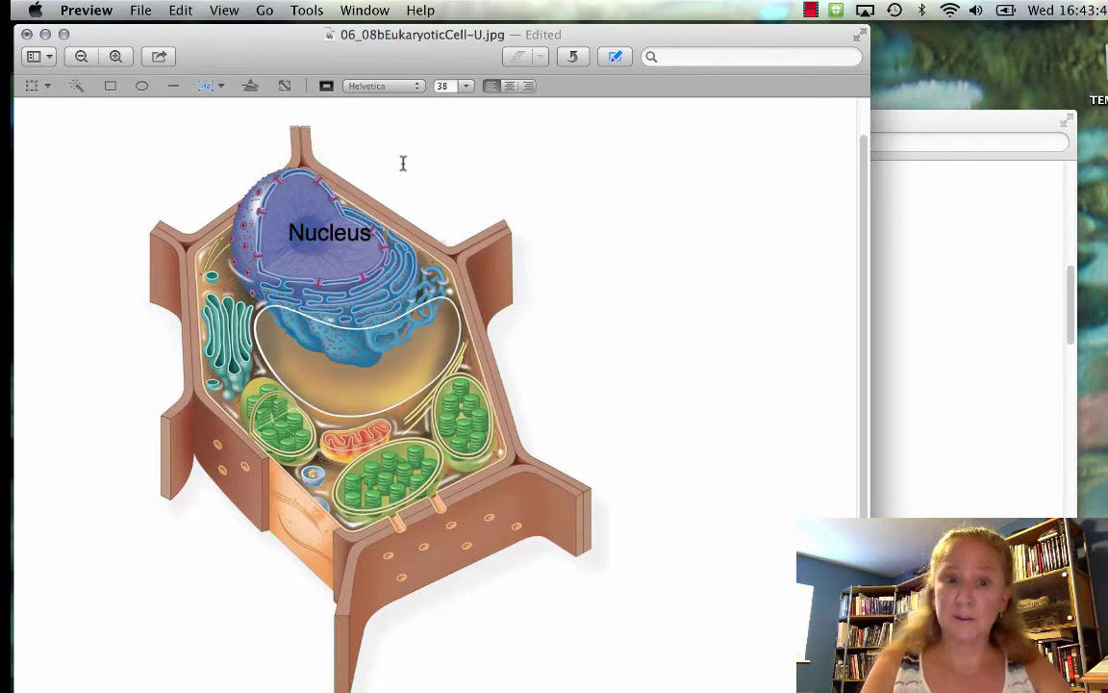
drag(567, 294, 726, 363)
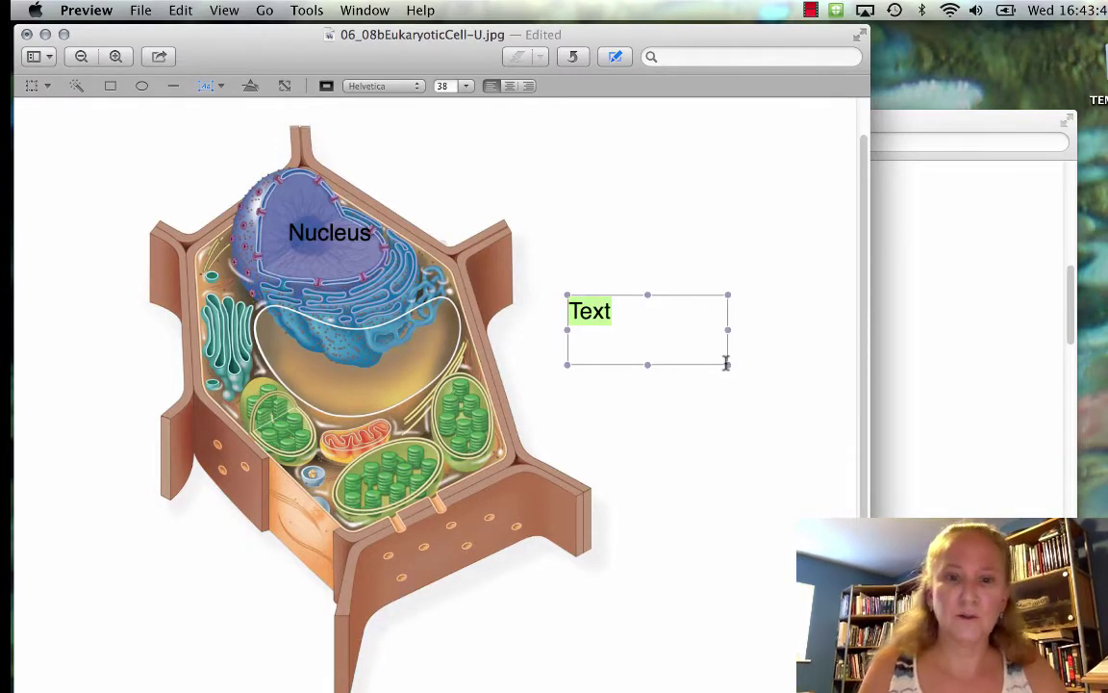
- Type 'Cell wall' in the new box and move it beside the cell wall
text(Cell w)
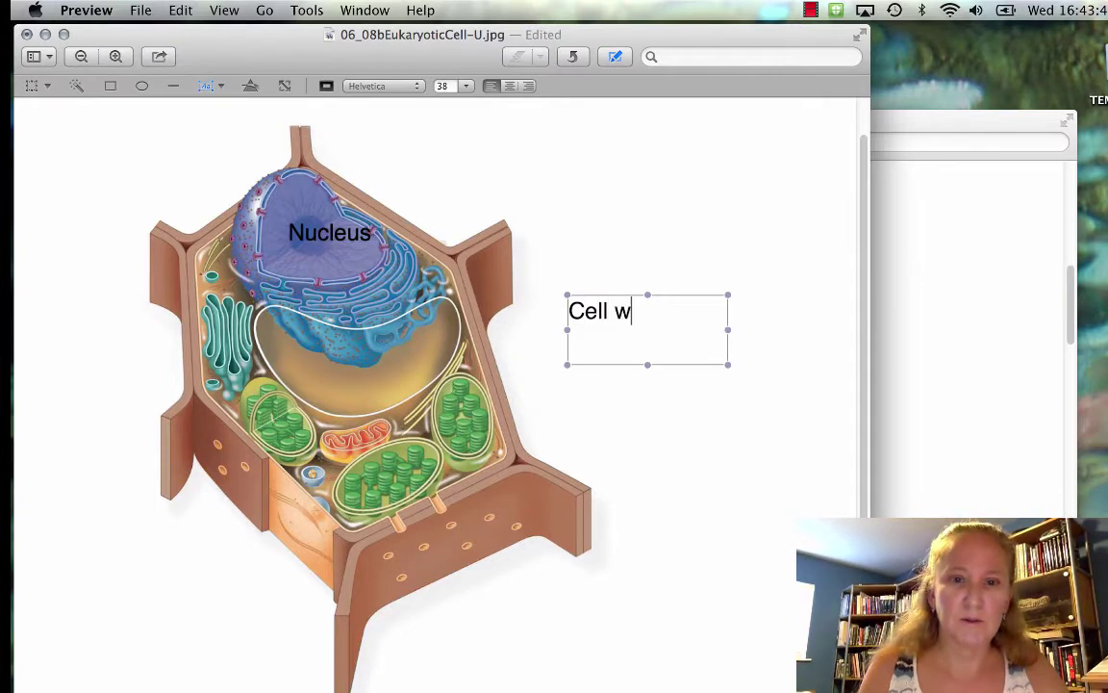
text(all)
click(747, 257)
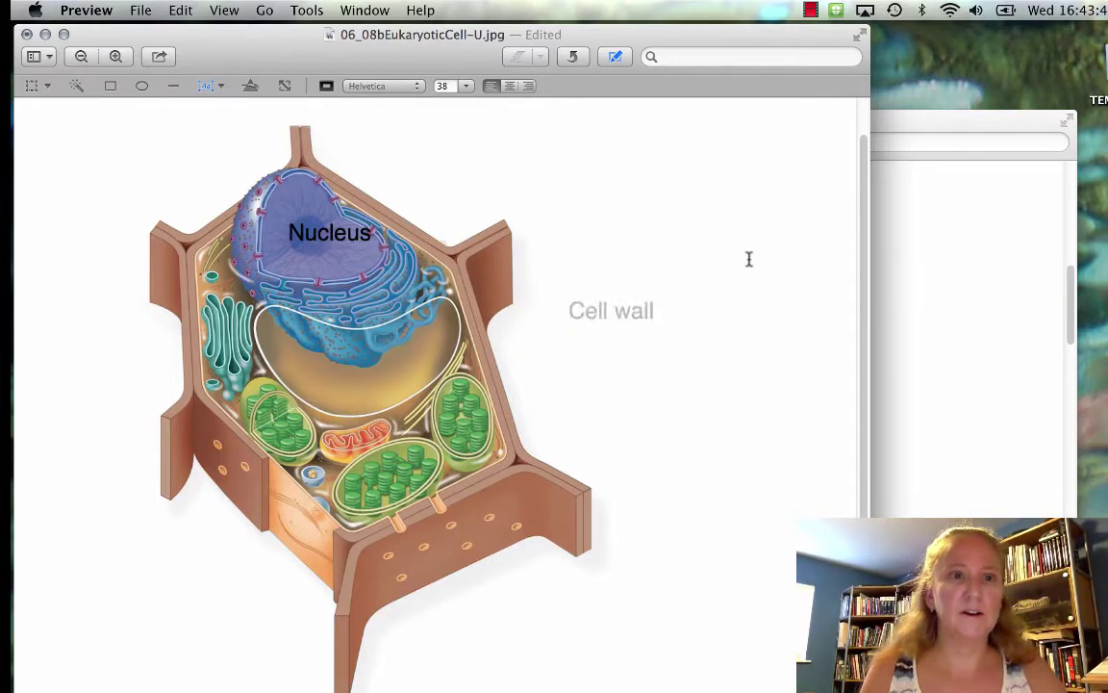
drag(581, 319, 500, 276)
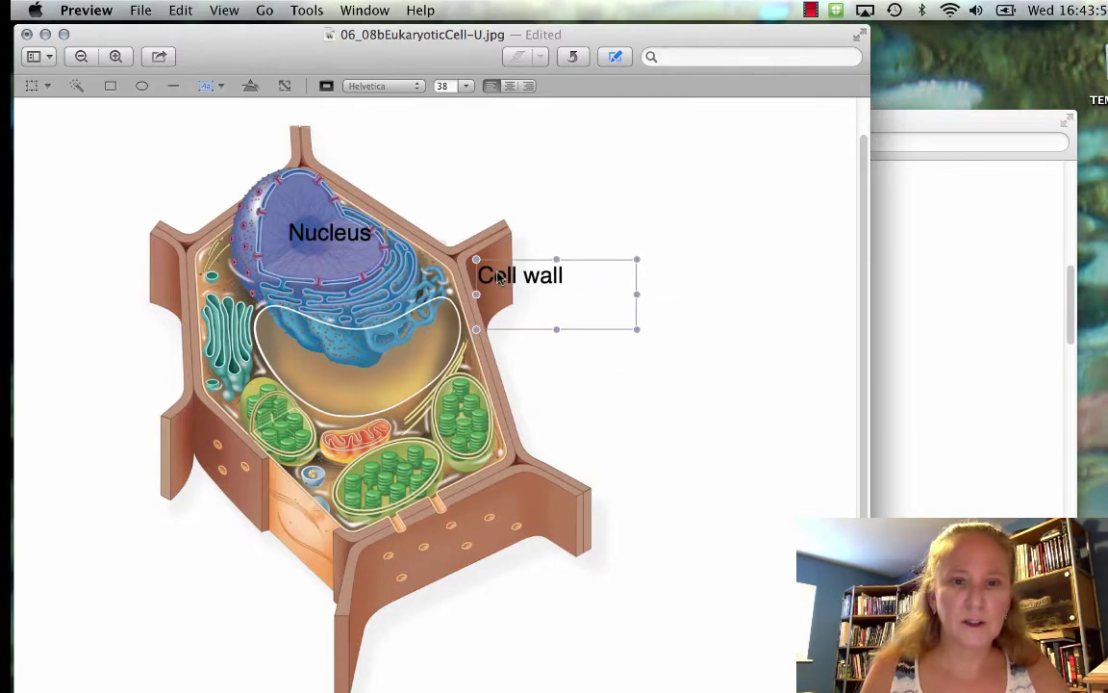
- Add a 'Water vacuole' text label and move it onto the central vacuole
click(212, 85)
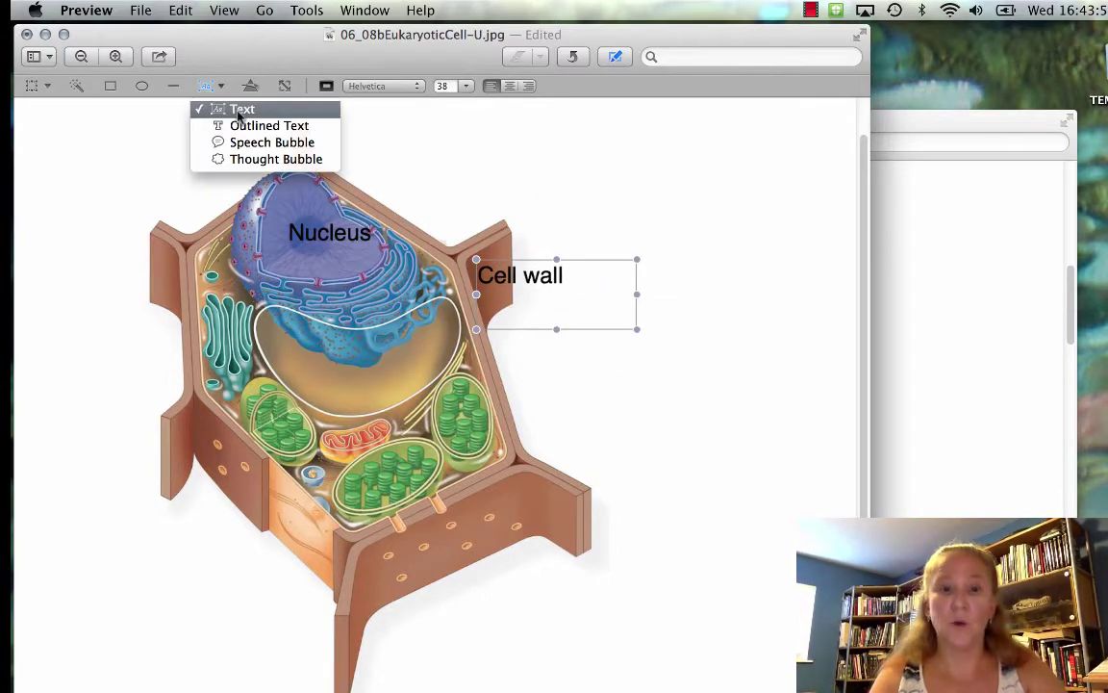
click(238, 109)
drag(567, 364, 685, 426)
text(Wa)
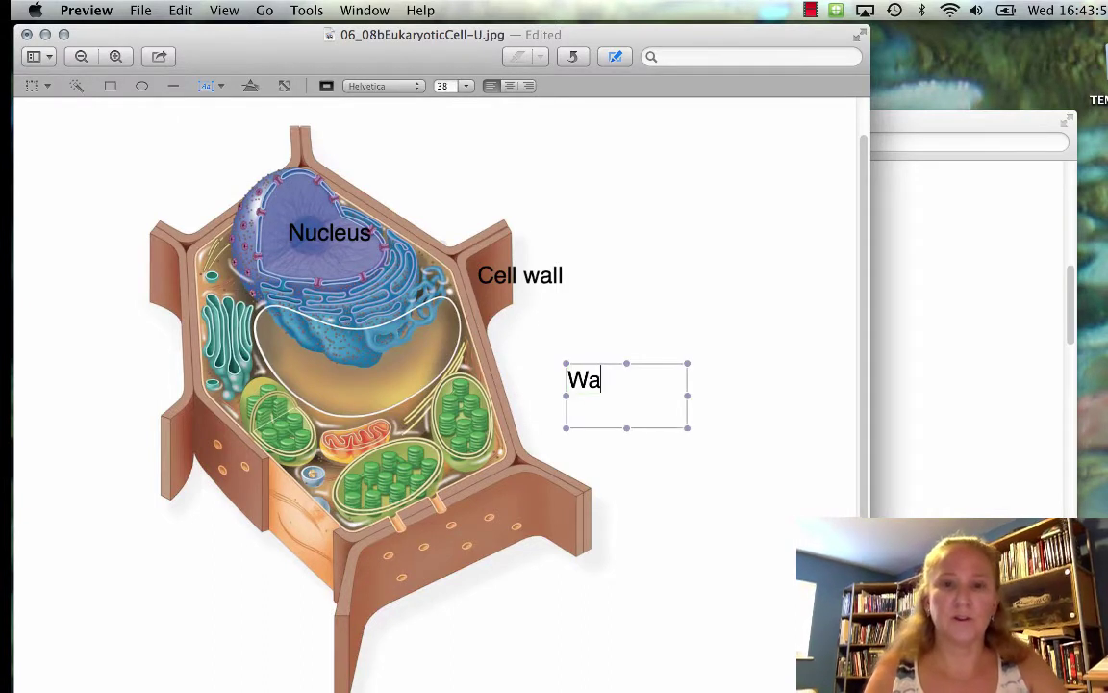
text(ter vacuol)
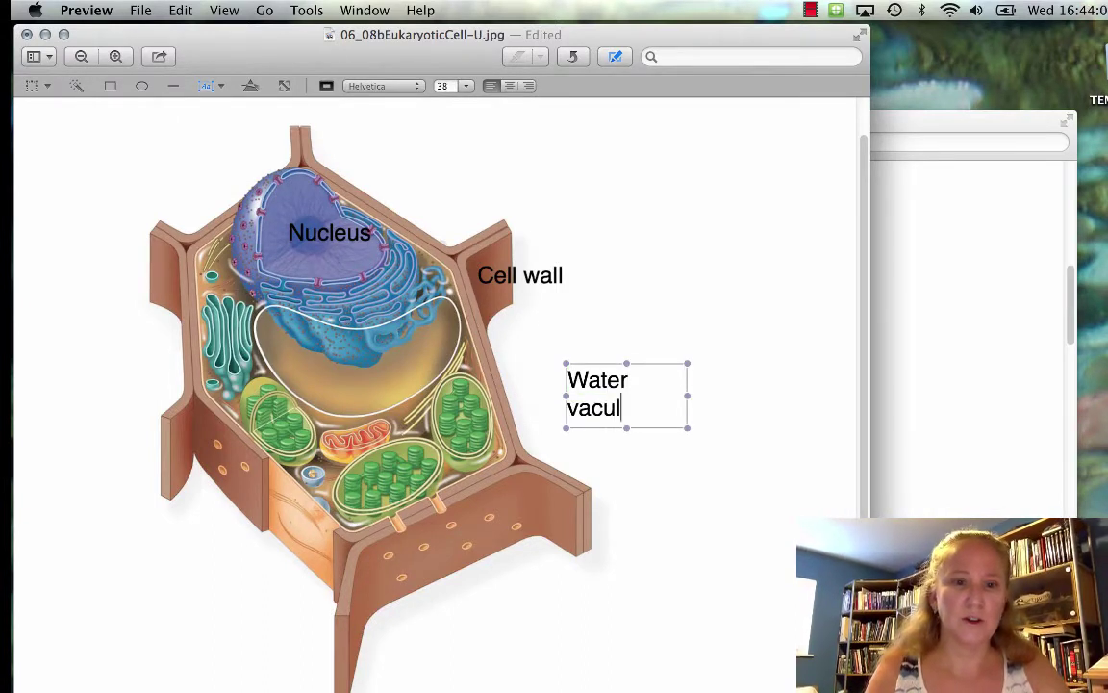
key(BackSpace)
text(ole)
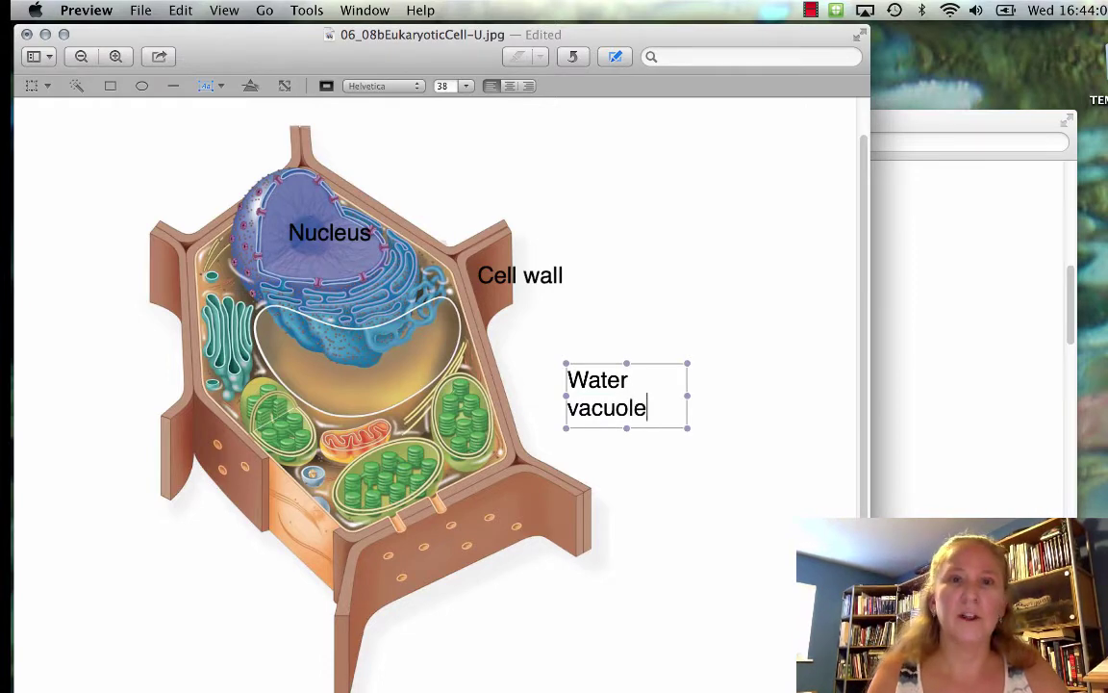
click(685, 324)
drag(586, 390, 370, 377)
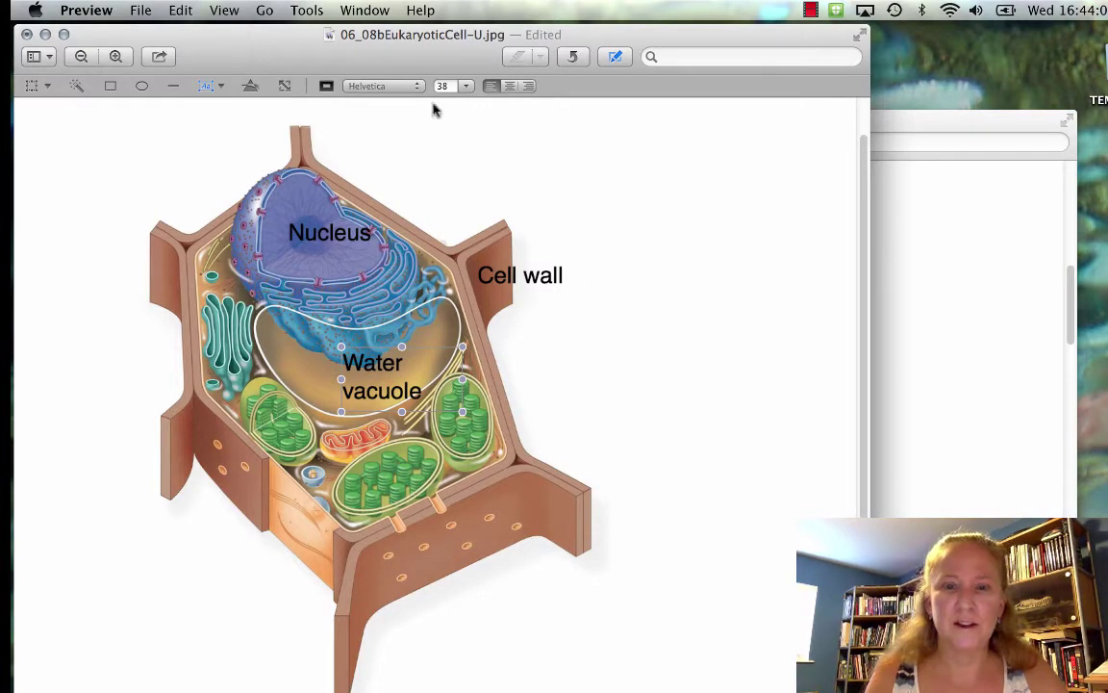
click(207, 87)
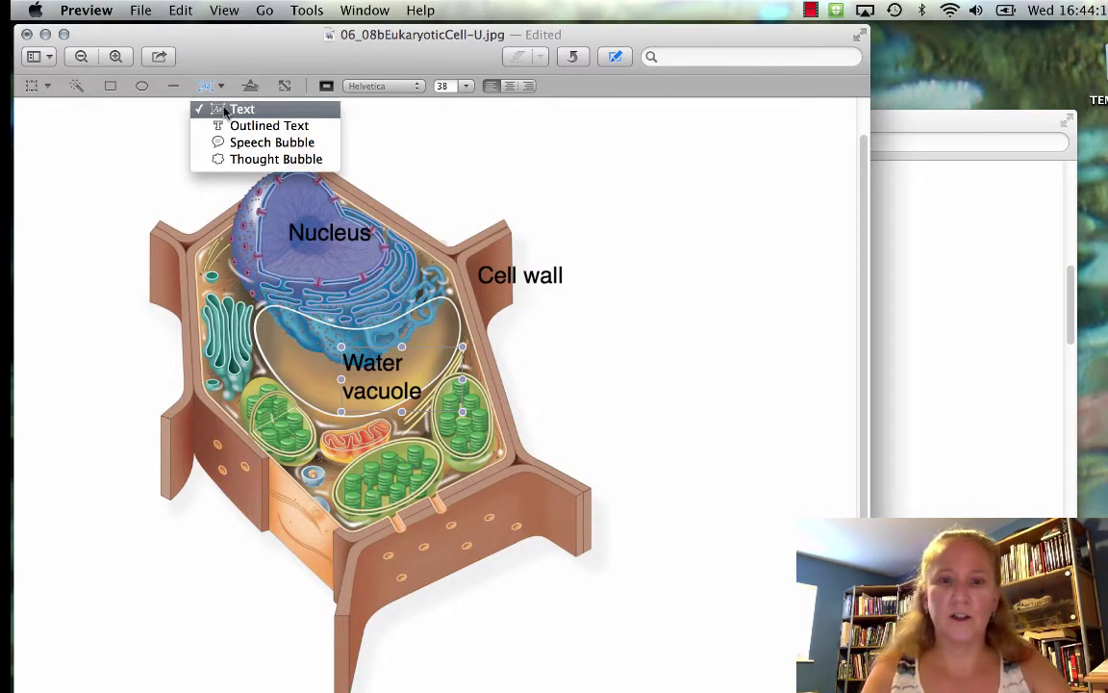
- Add a 'chloroplast' text label and drag it onto a chloroplast
click(231, 110)
drag(543, 347, 653, 425)
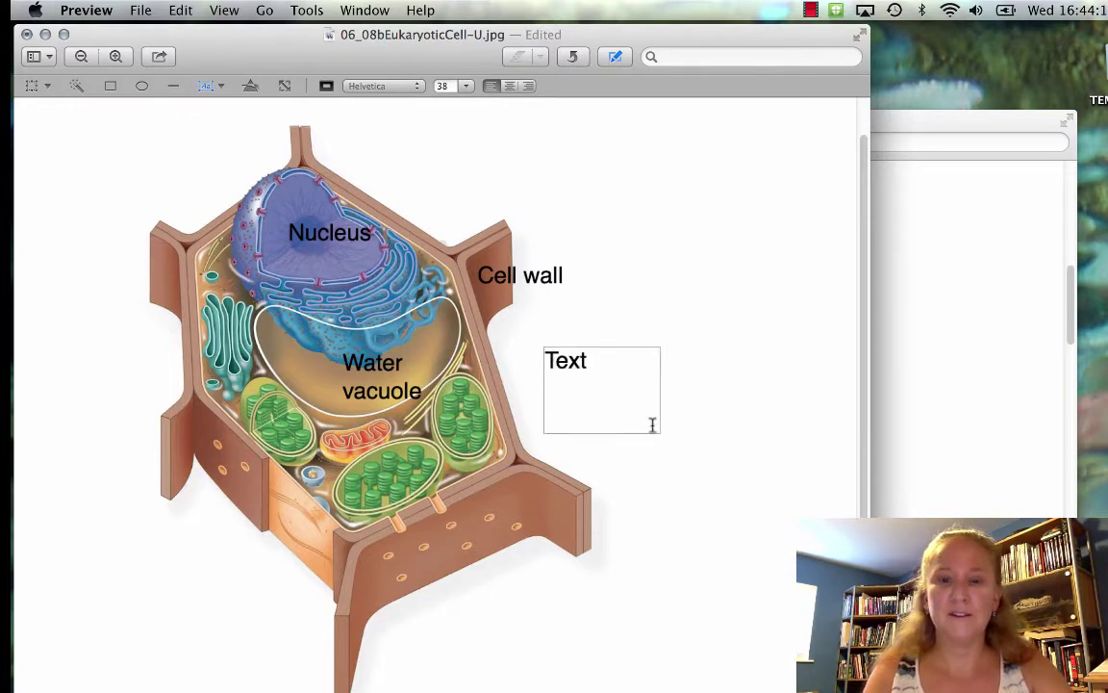
text(chl)
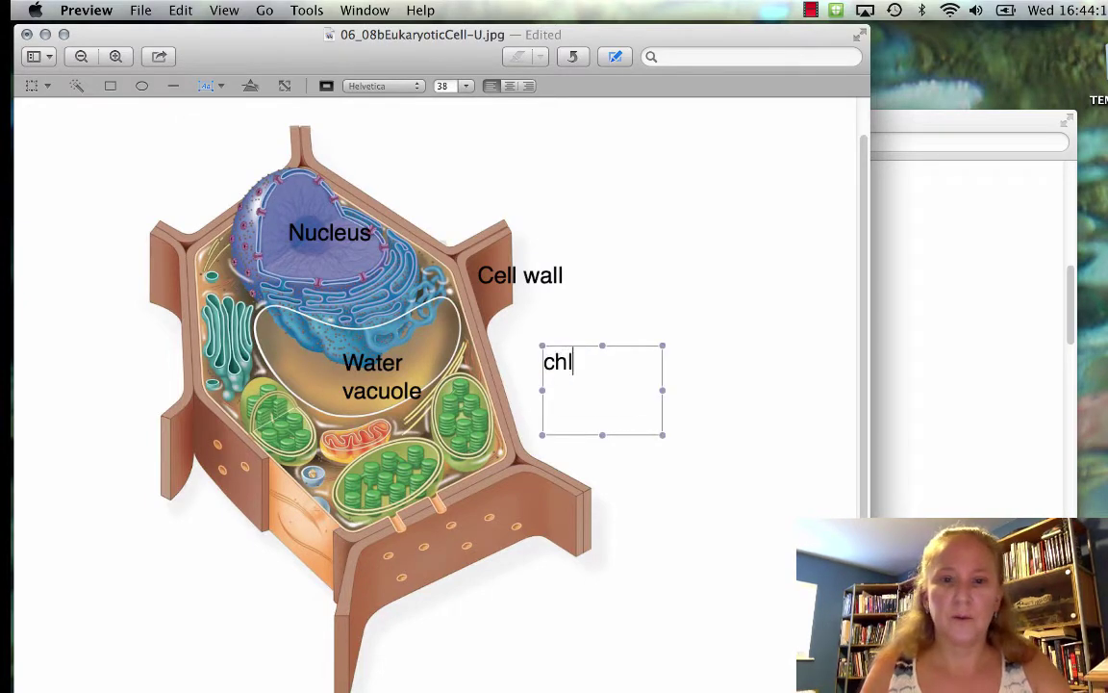
text(oroplast)
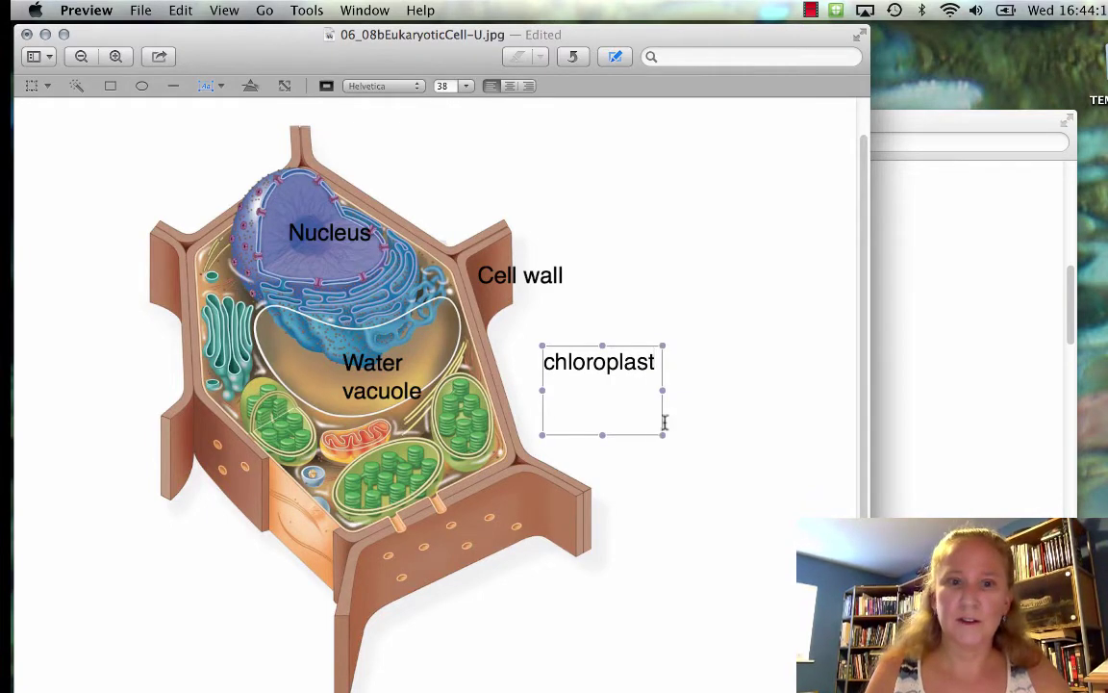
click(683, 376)
click(613, 364)
drag(613, 364, 430, 474)
click(628, 400)
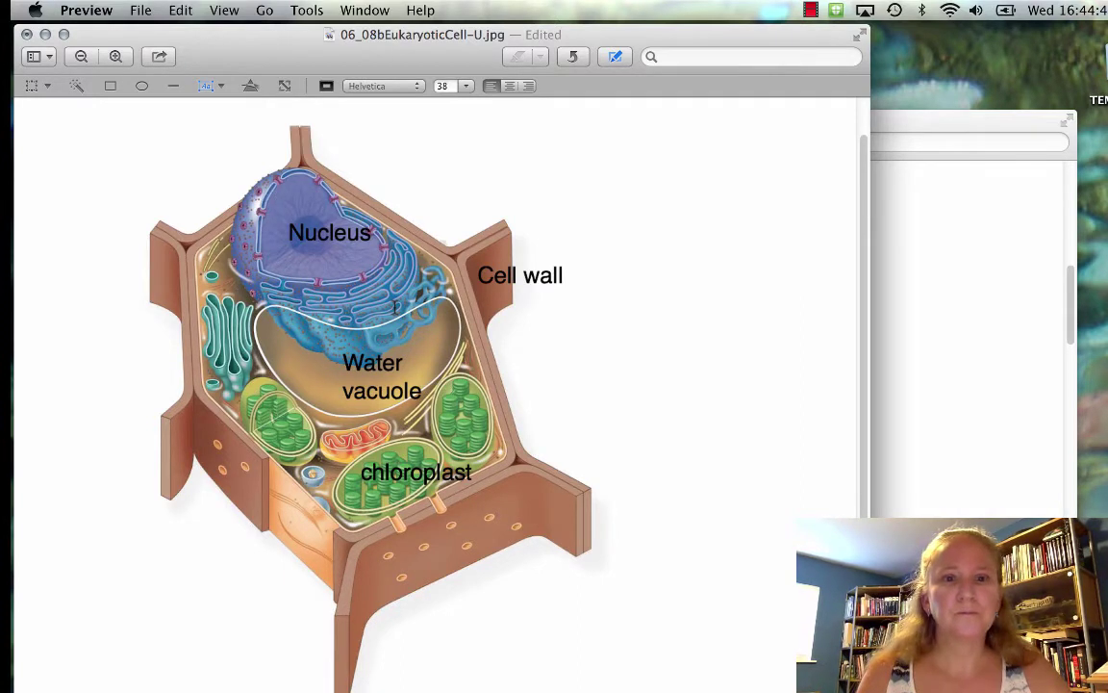
- Close the diagram with Revert Changes, then close the 06_Unlabeled_Images folder window
click(27, 36)
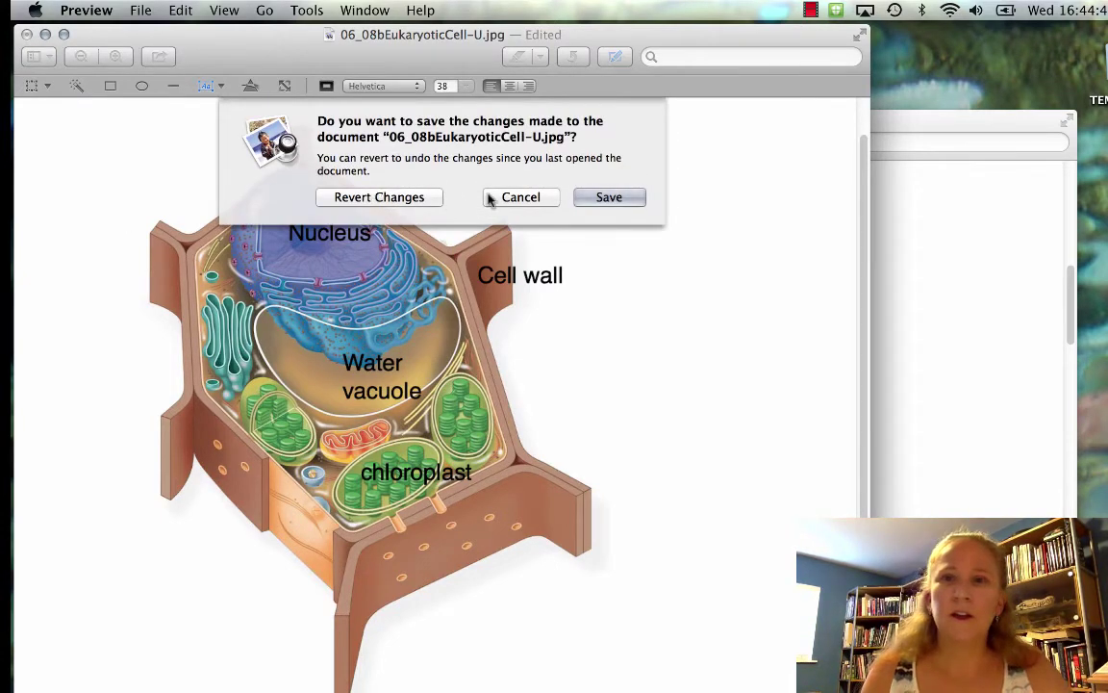
click(423, 197)
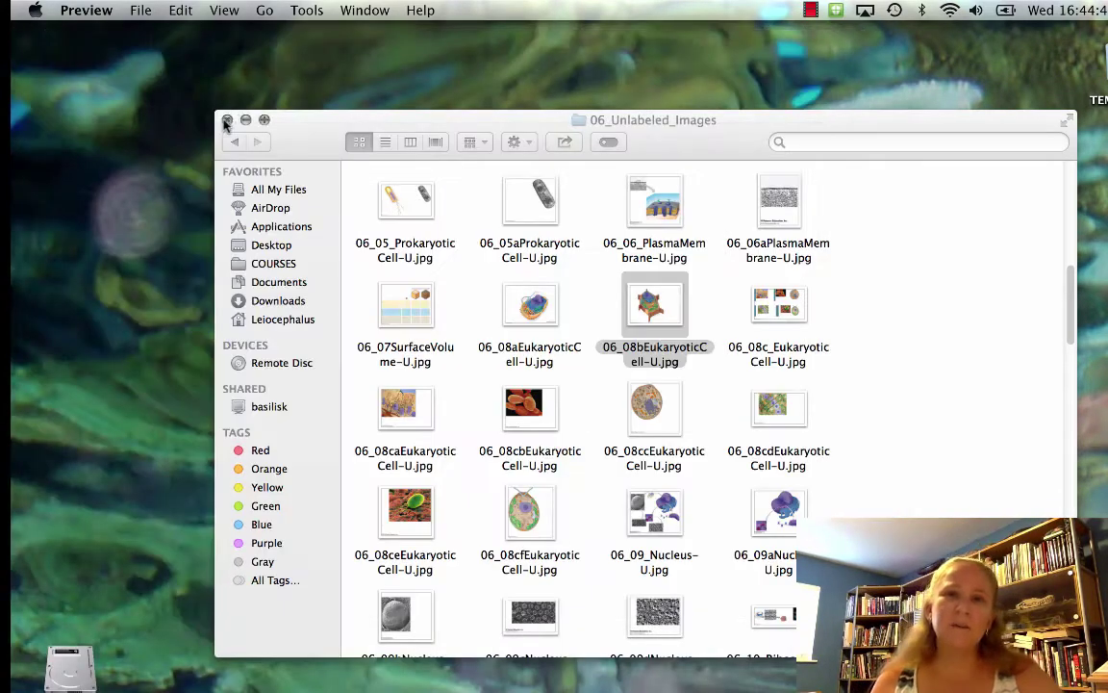
click(227, 120)
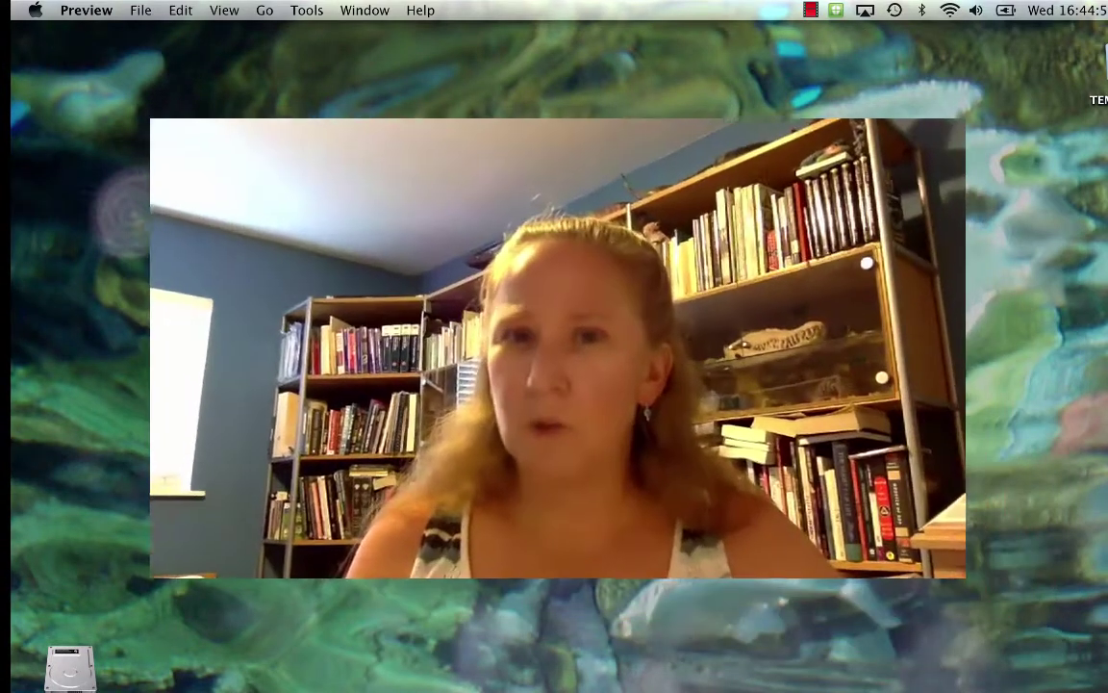